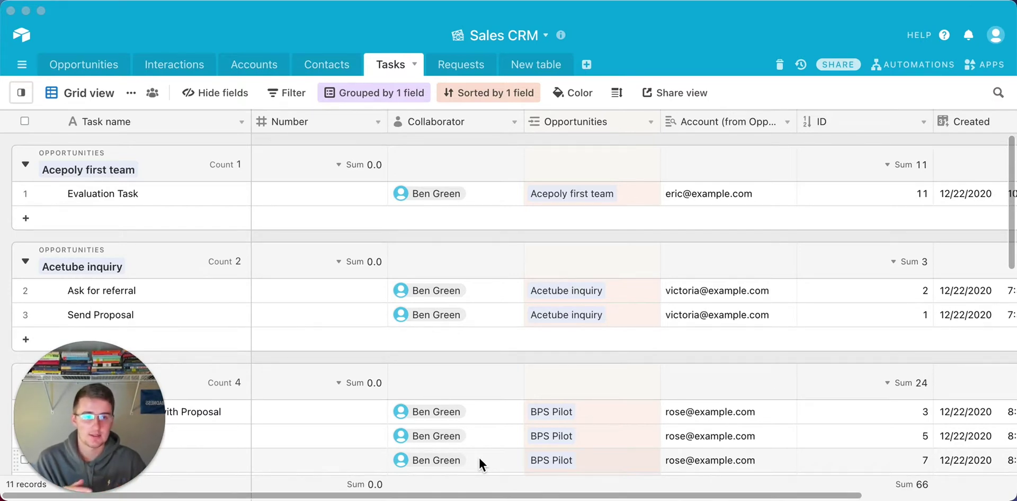
# Rename Automation 1 to 'New Automation Features' and give it an 'At scheduled time' trigger.
pyautogui.click(900, 62)
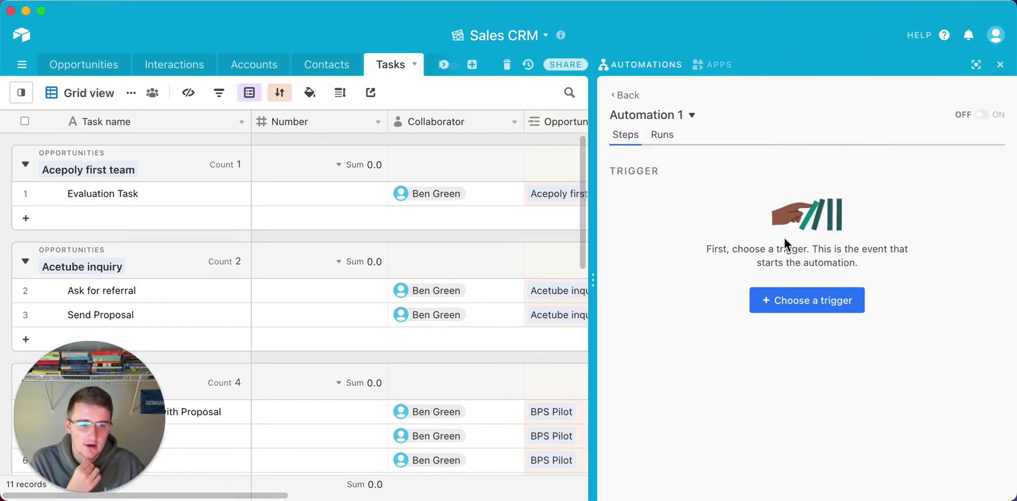
pyautogui.click(691, 116)
pyautogui.click(705, 142)
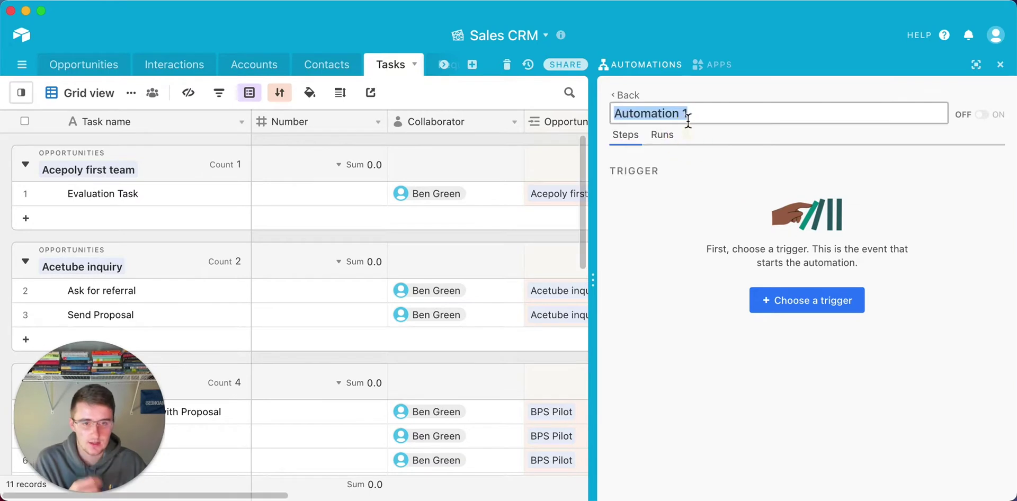
pyautogui.write('New ')
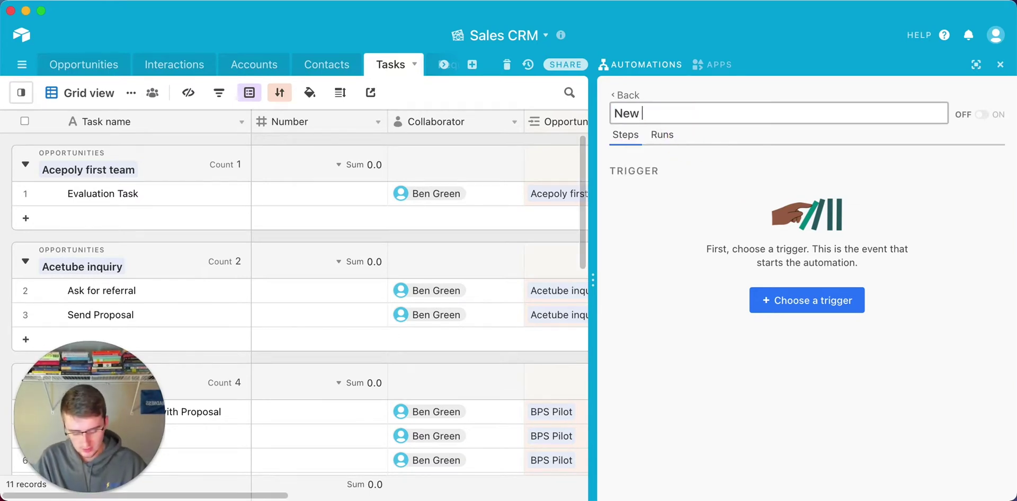
pyautogui.write('Auto')
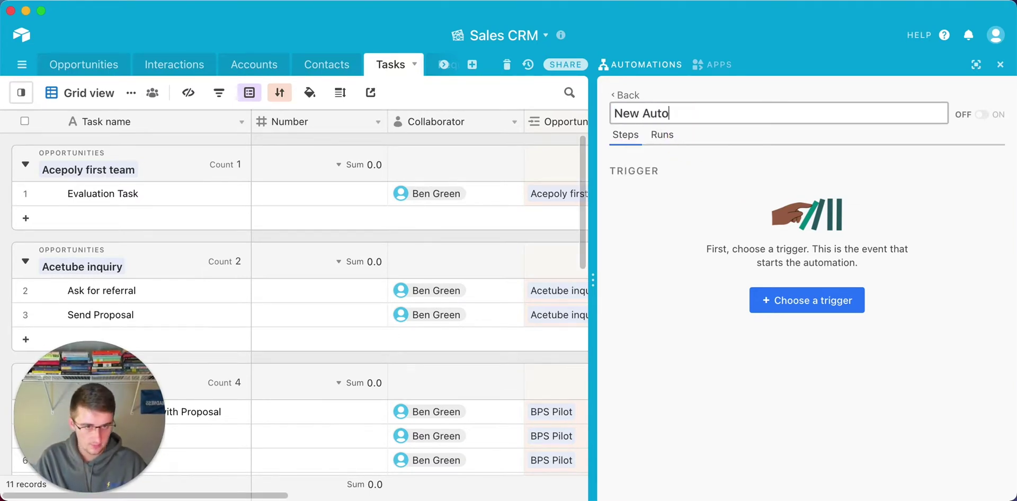
pyautogui.write('mation Fea')
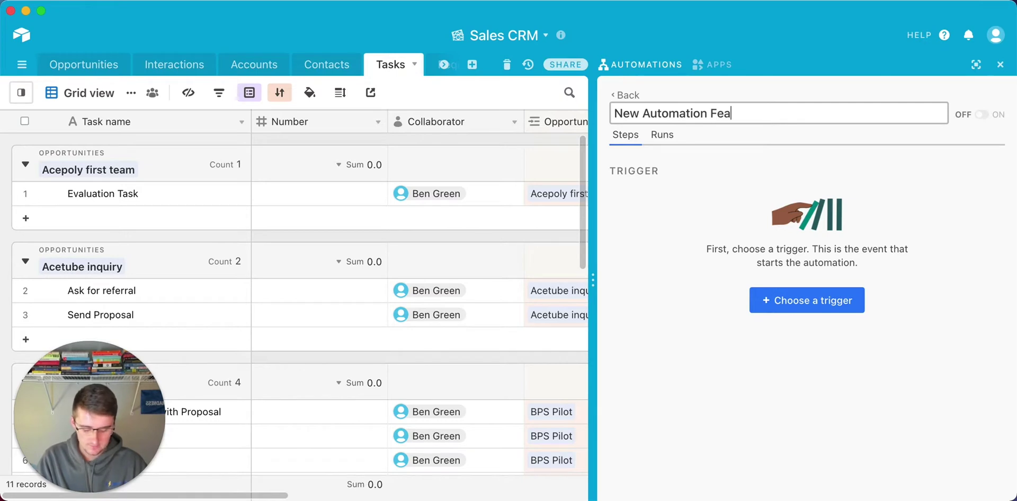
pyautogui.write('tures')
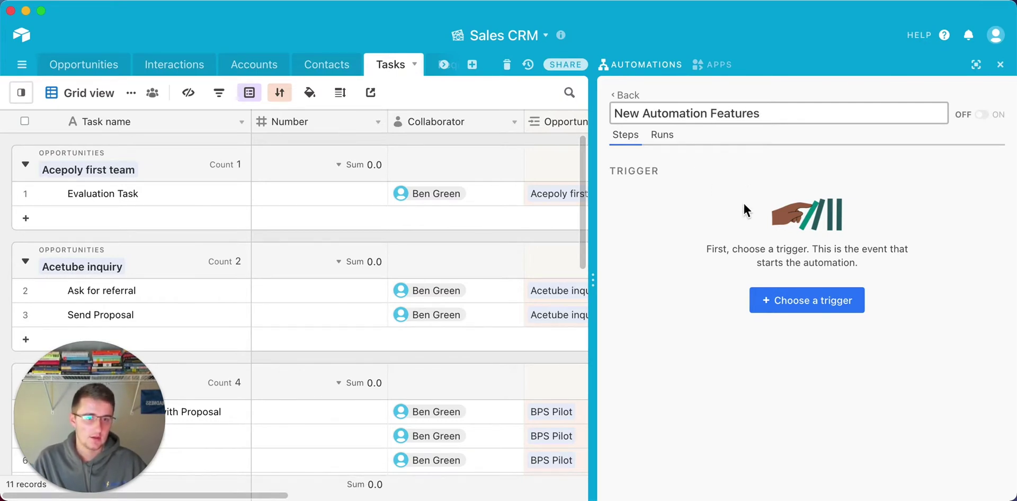
pyautogui.click(737, 169)
pyautogui.click(807, 313)
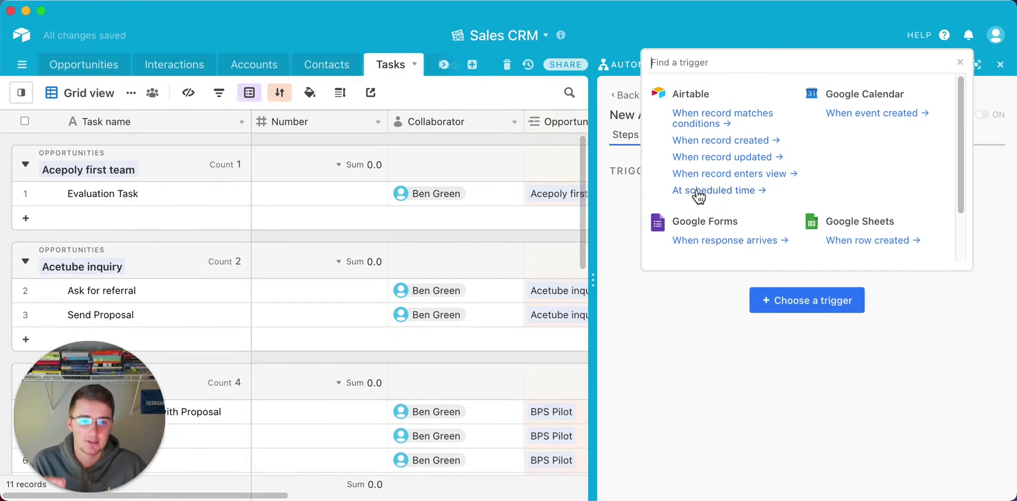
pyautogui.click(698, 192)
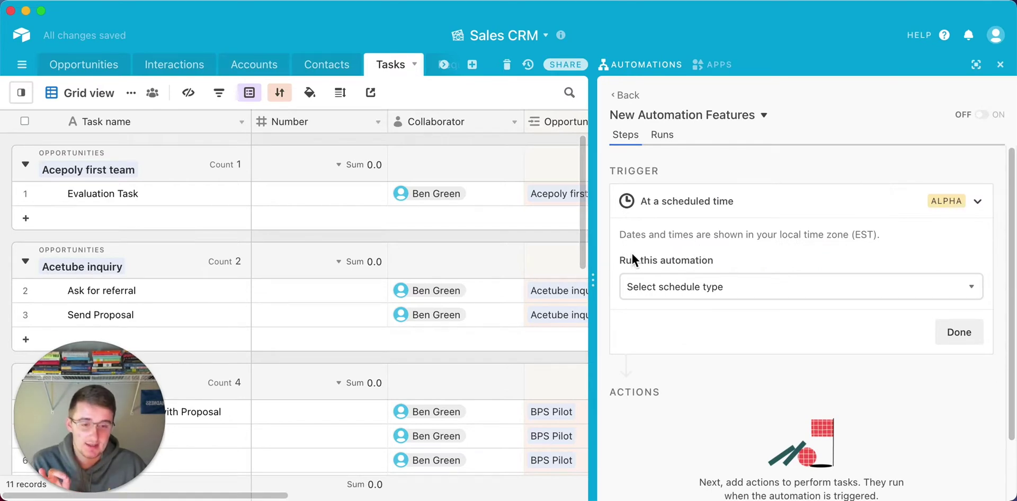
# Set the schedule type to On days of the week, selecting Monday through Friday.
pyautogui.click(646, 285)
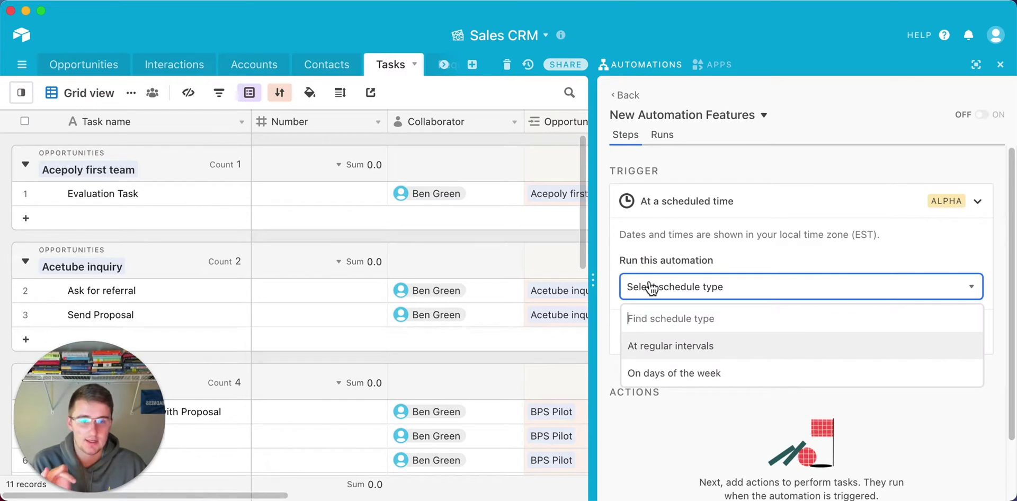
pyautogui.click(651, 380)
pyautogui.scroll(-2, 704, 333)
pyautogui.scroll(-2, 703, 333)
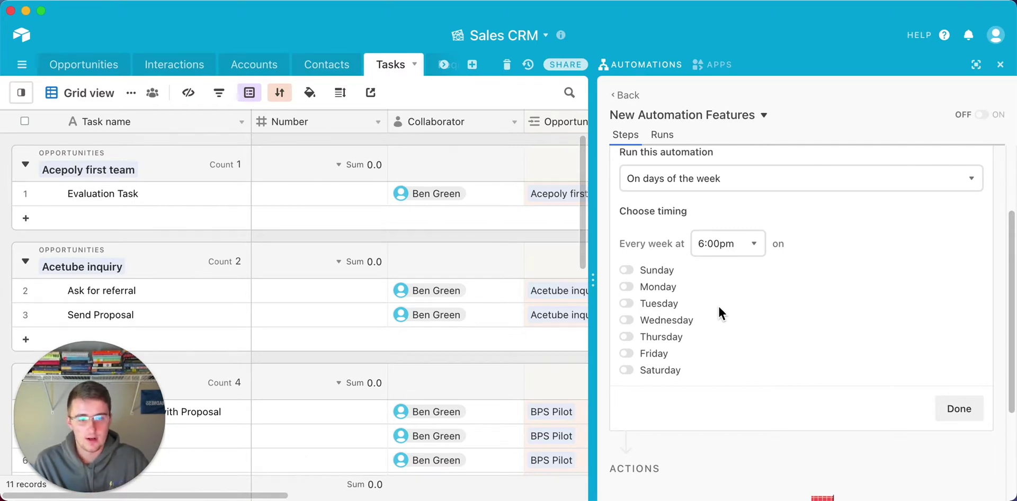
pyautogui.click(650, 289)
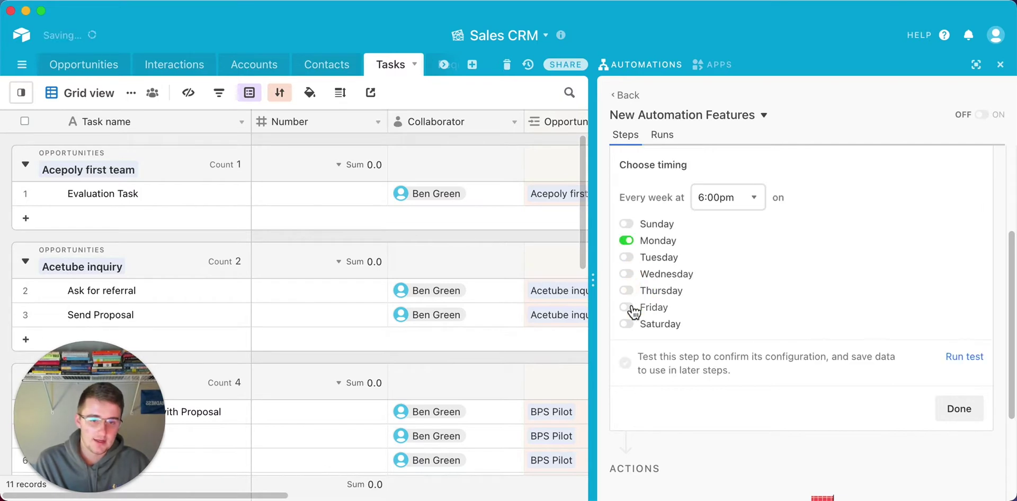
pyautogui.click(630, 262)
pyautogui.click(631, 274)
pyautogui.click(631, 290)
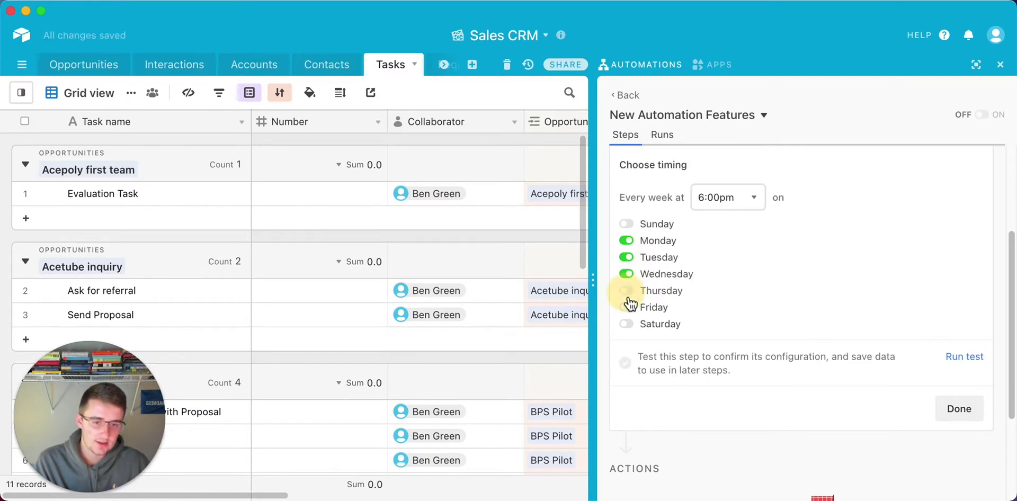
pyautogui.click(632, 307)
# Set the weekday run time to 7:00am, noting the EST time zone.
pyautogui.click(743, 209)
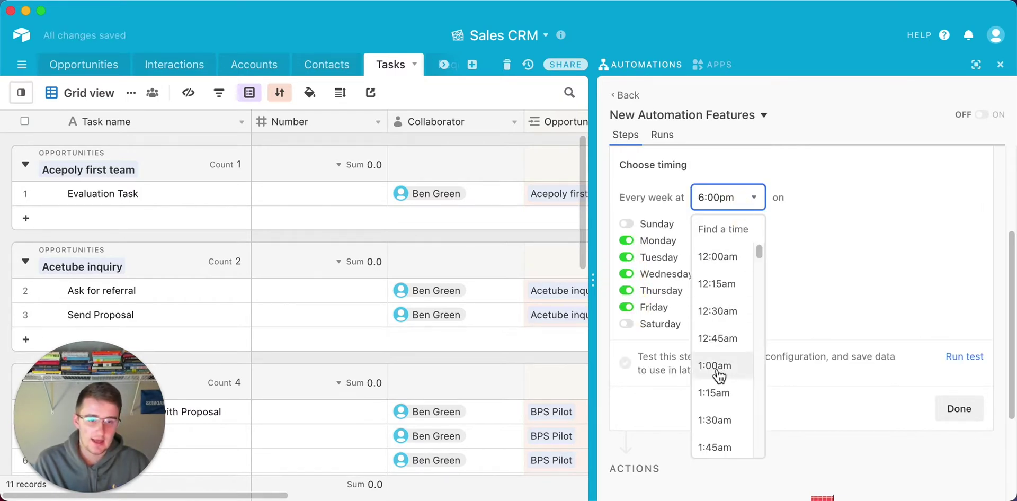
pyautogui.scroll(-3, 720, 371)
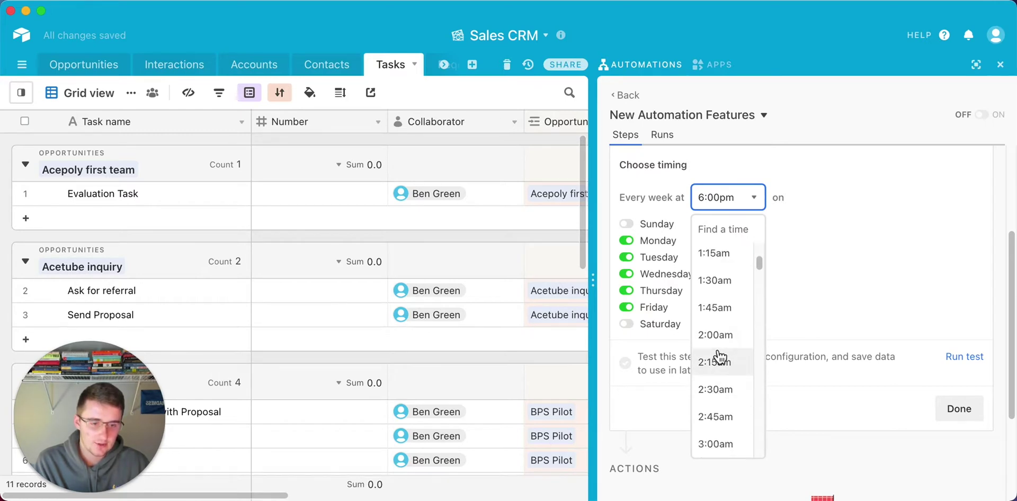
pyautogui.scroll(-5, 719, 350)
pyautogui.scroll(-6, 719, 362)
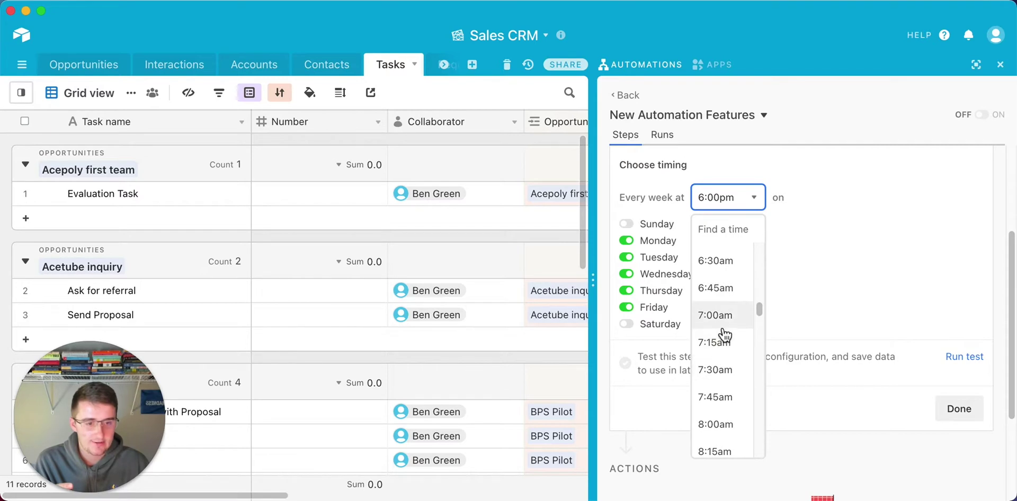
pyautogui.click(721, 318)
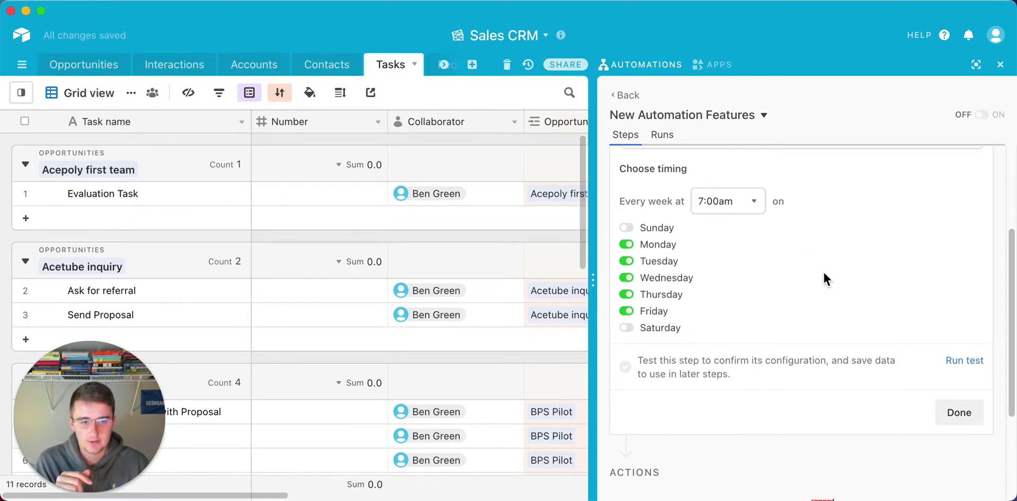
pyautogui.scroll(2, 710, 222)
pyautogui.moveTo(806, 187); pyautogui.dragTo(888, 189)
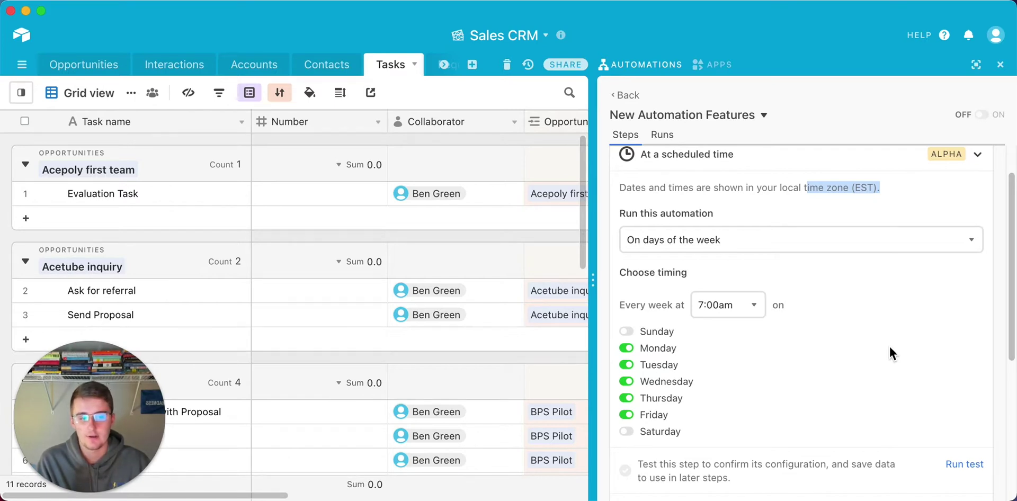
# Run the scheduled trigger's test and review the successful result.
pyautogui.scroll(-2, 890, 348)
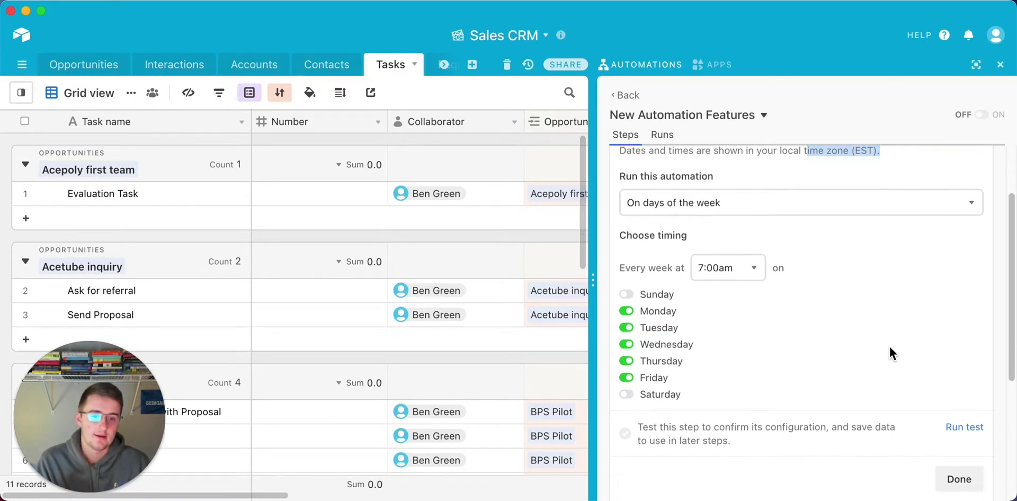
pyautogui.click(964, 411)
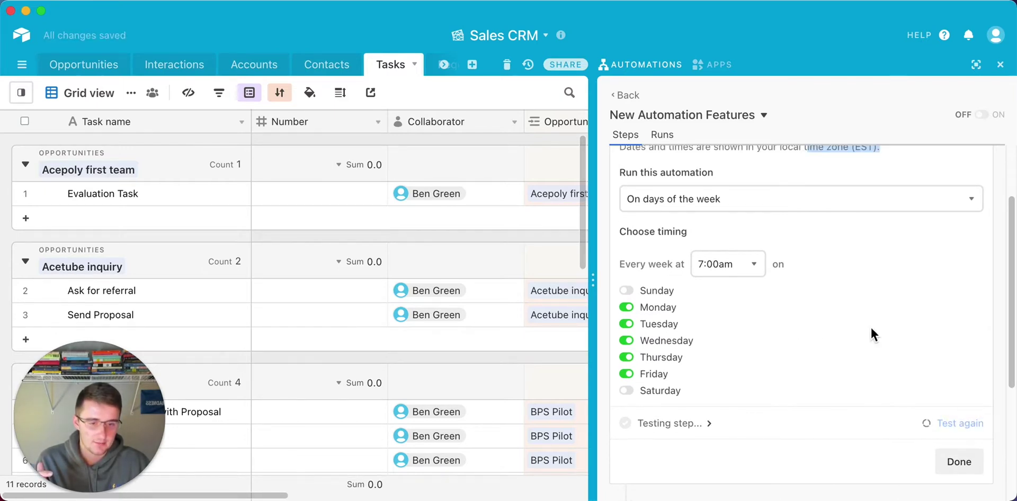
pyautogui.scroll(2, 792, 287)
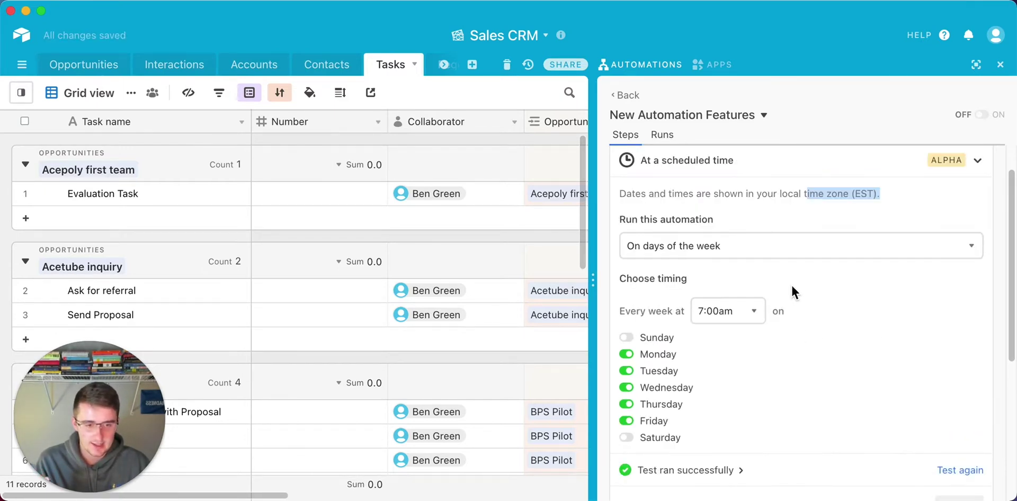
pyautogui.scroll(-1, 790, 284)
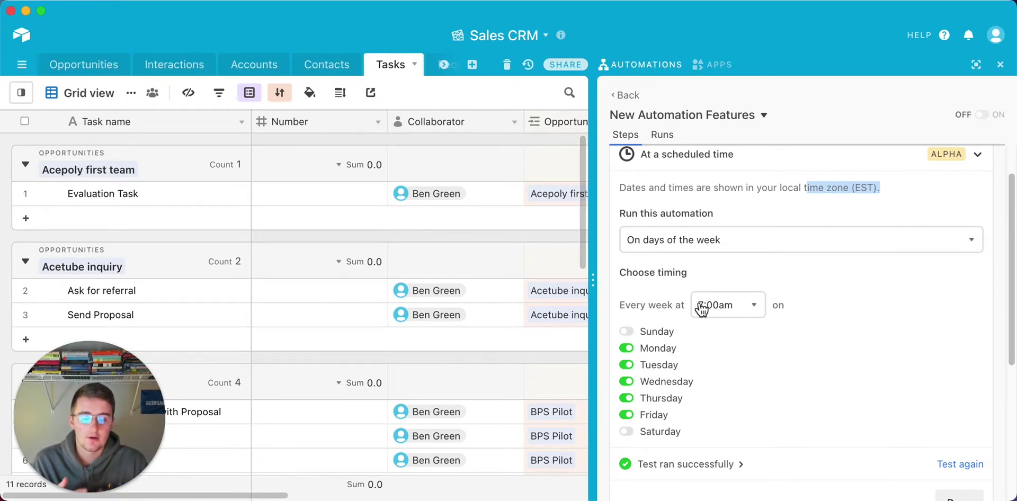
pyautogui.scroll(-5, 804, 347)
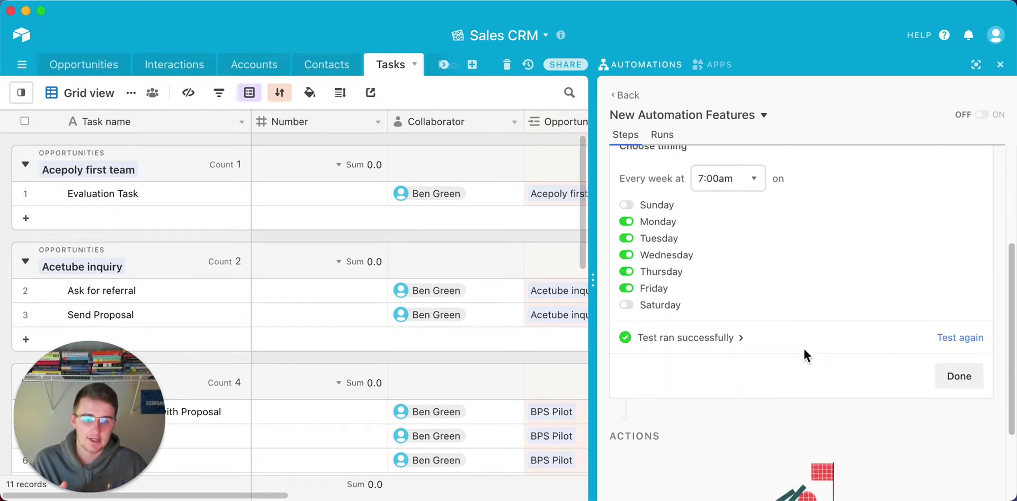
pyautogui.click(794, 462)
pyautogui.scroll(-5, 707, 349)
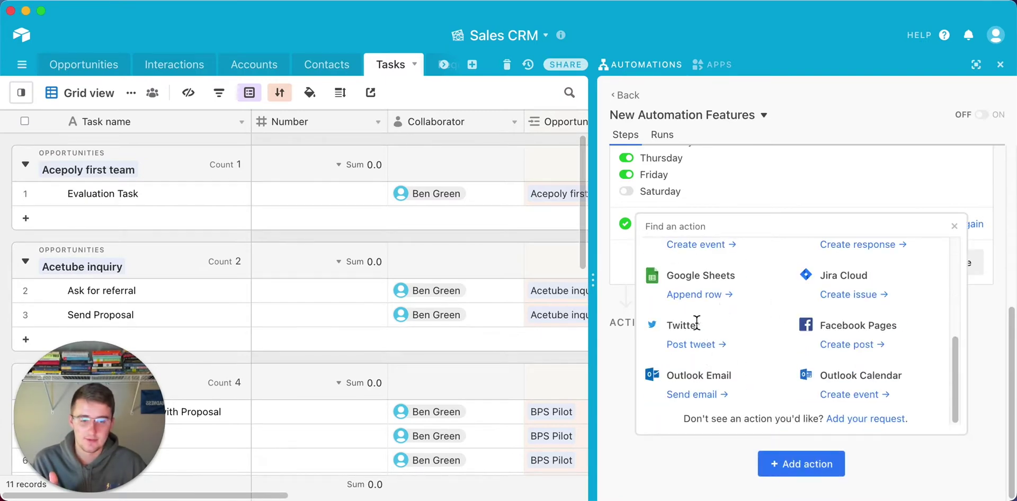
pyautogui.click(612, 335)
pyautogui.scroll(5, 611, 335)
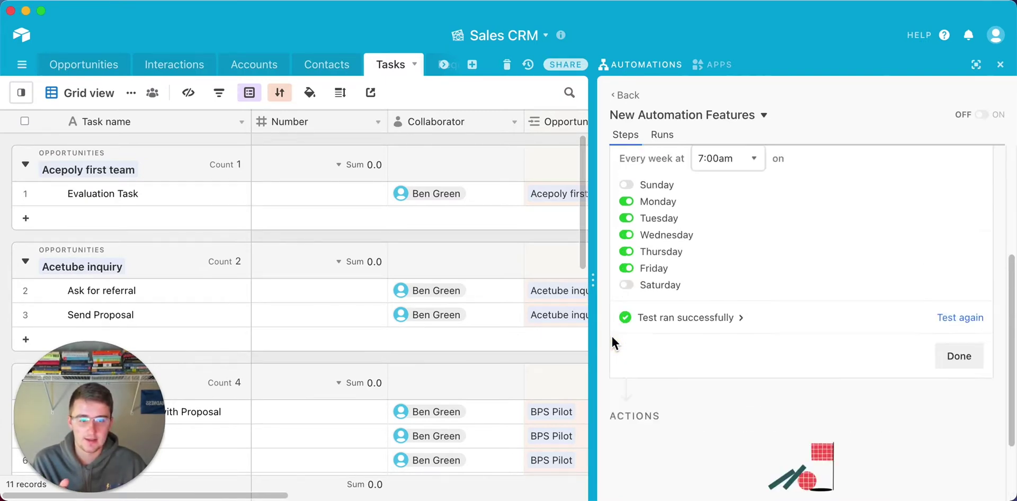
pyautogui.scroll(3, 612, 335)
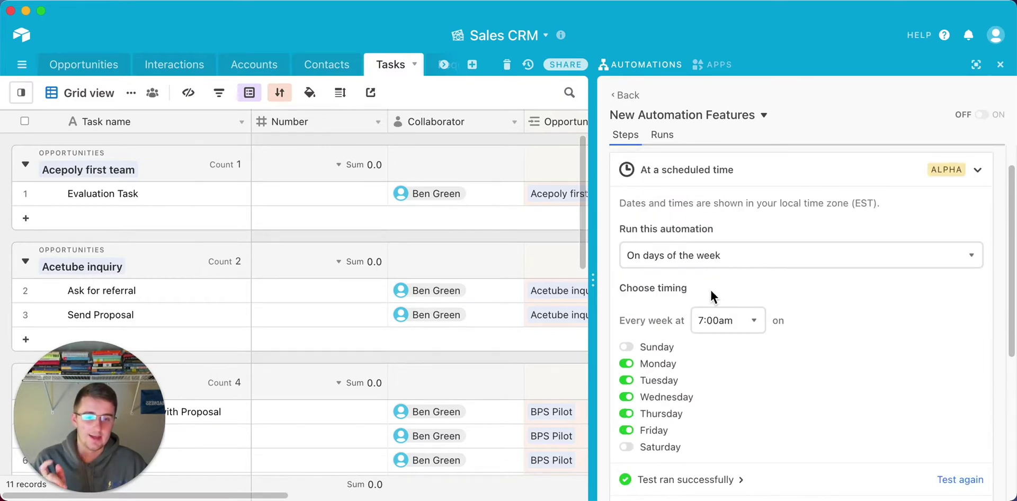
# Switch the trigger's schedule type to At regular intervals.
pyautogui.click(716, 258)
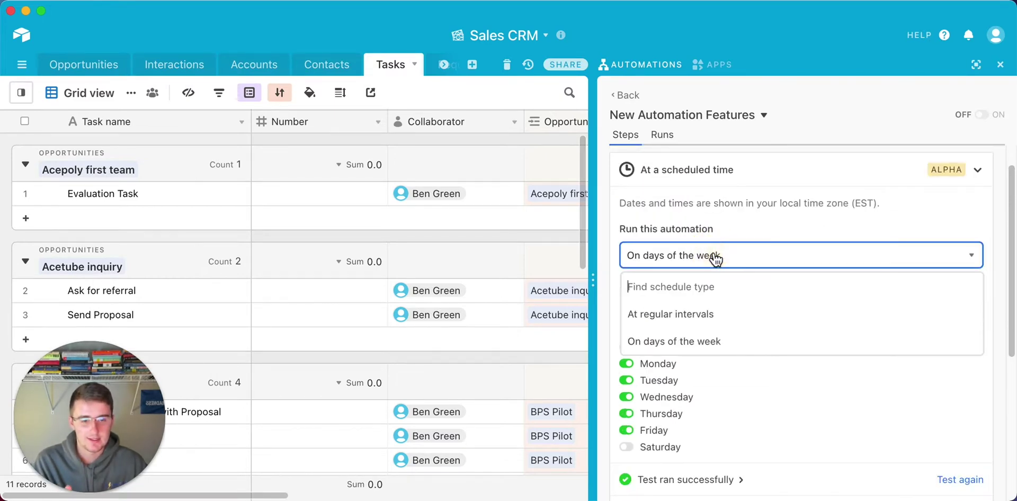
pyautogui.click(699, 315)
pyautogui.click(767, 342)
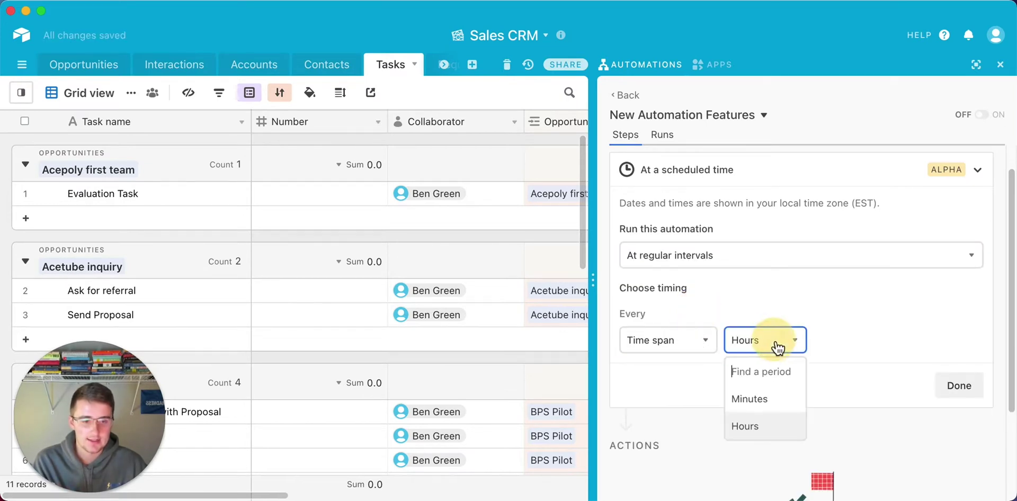
pyautogui.click(699, 343)
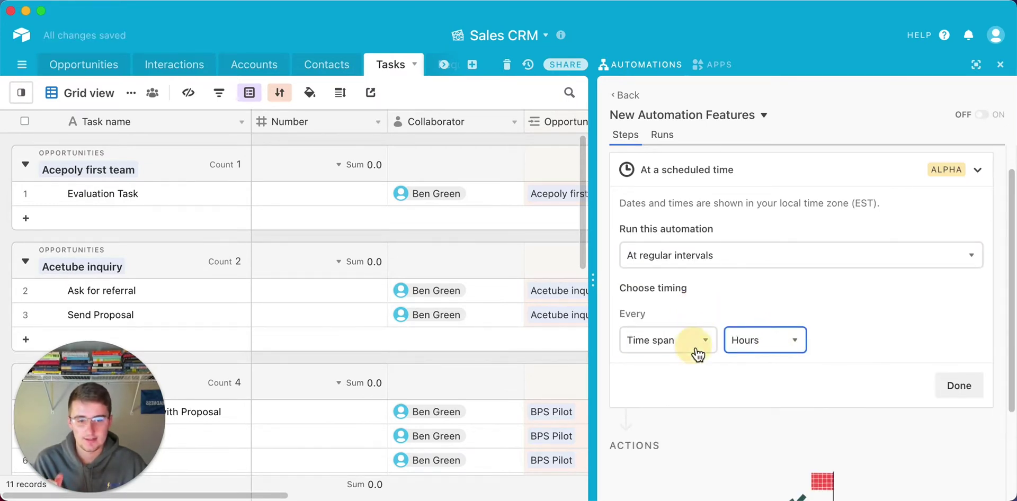
pyautogui.scroll(-10, 677, 272)
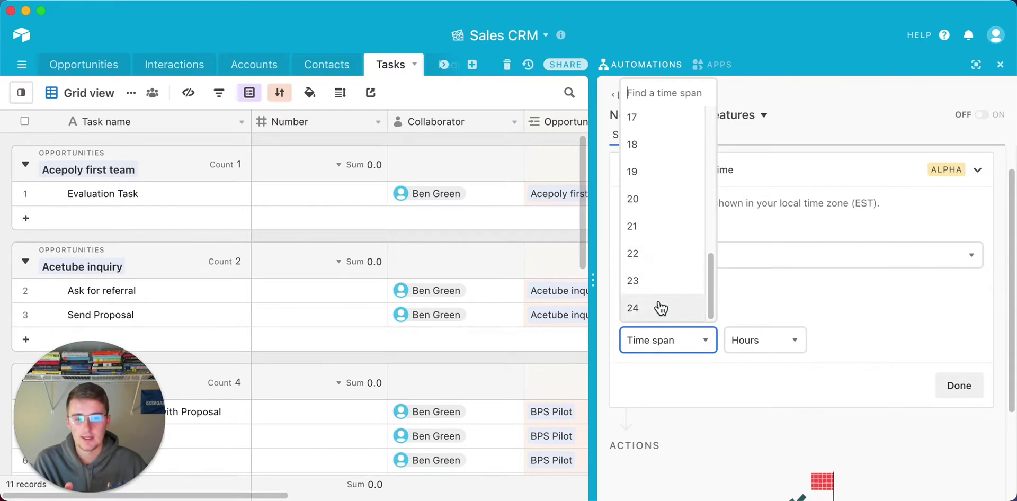
pyautogui.scroll(10, 662, 284)
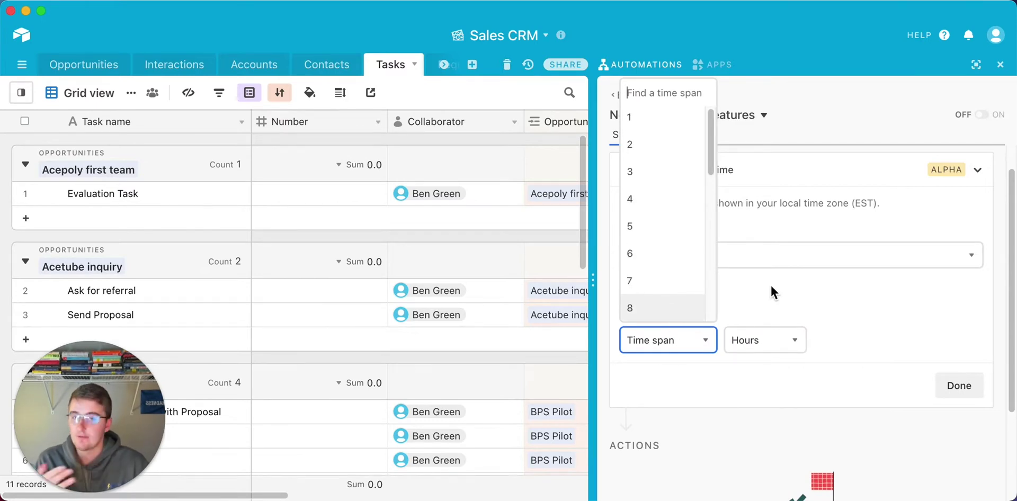
pyautogui.scroll(-1, 682, 292)
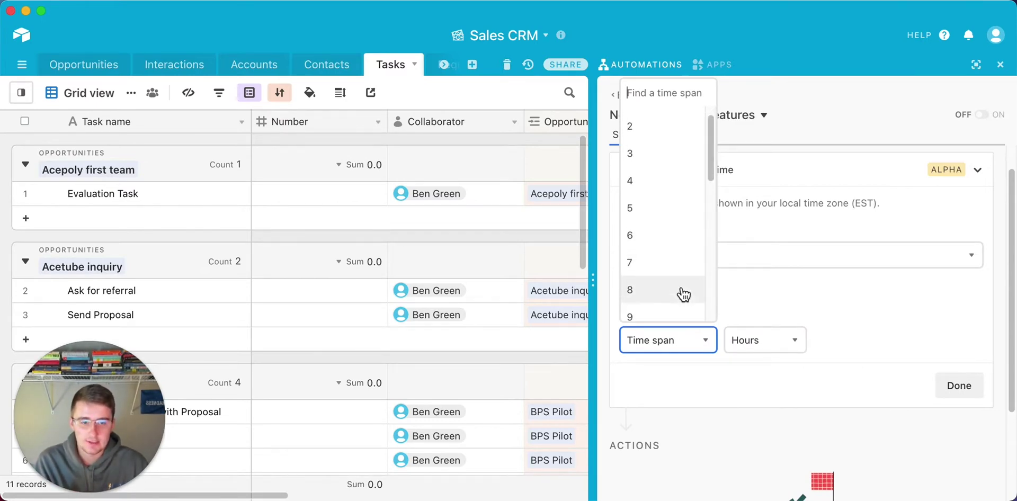
pyautogui.scroll(-3, 683, 295)
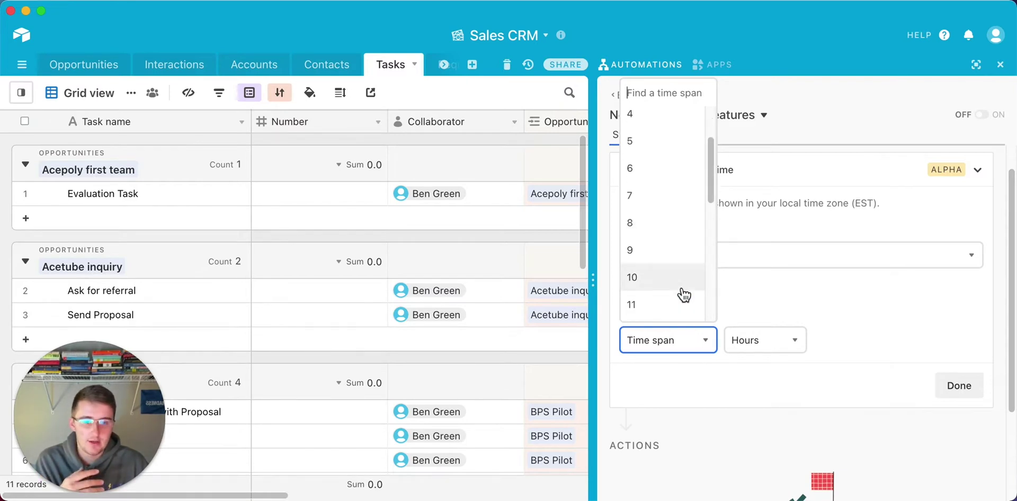
pyautogui.scroll(-6, 683, 293)
pyautogui.scroll(-2, 706, 191)
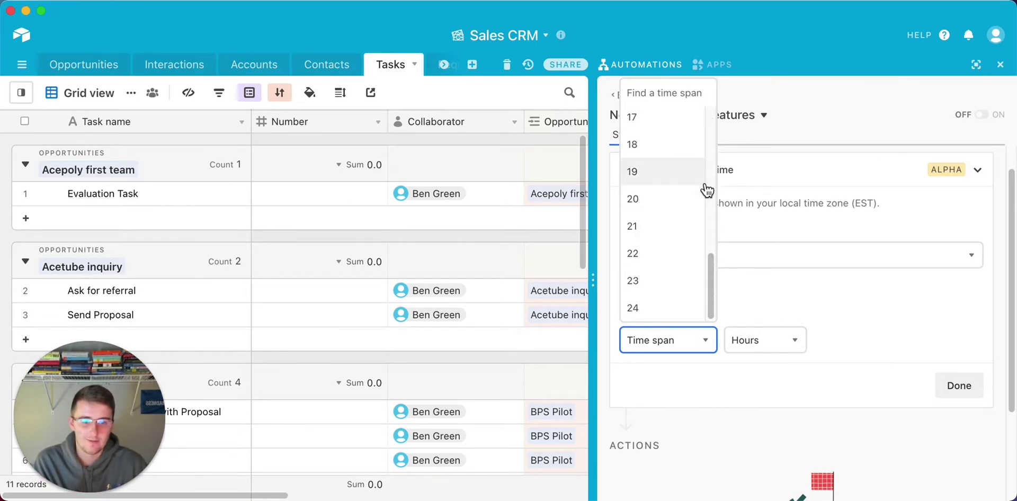
pyautogui.click(814, 301)
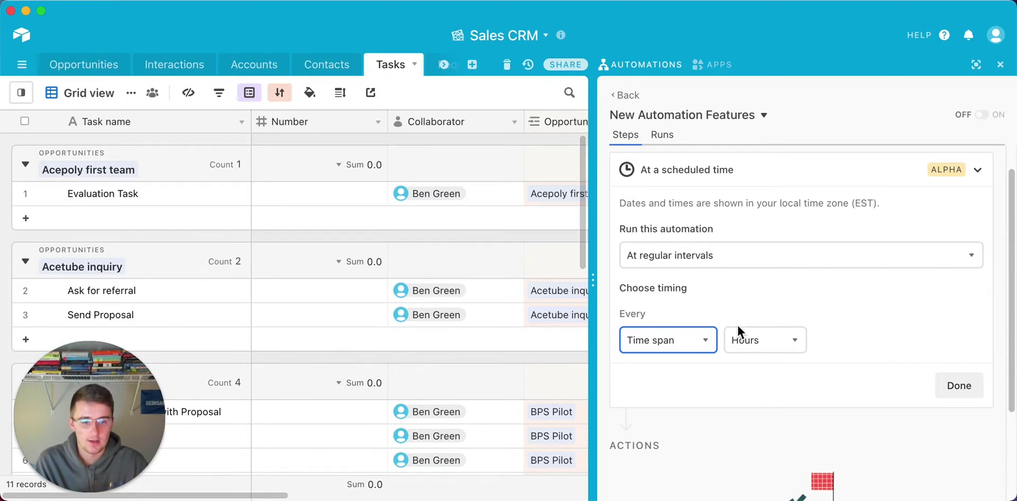
# Set the interval unit to Minutes, keeping the time span at 15.
pyautogui.click(749, 341)
pyautogui.click(763, 398)
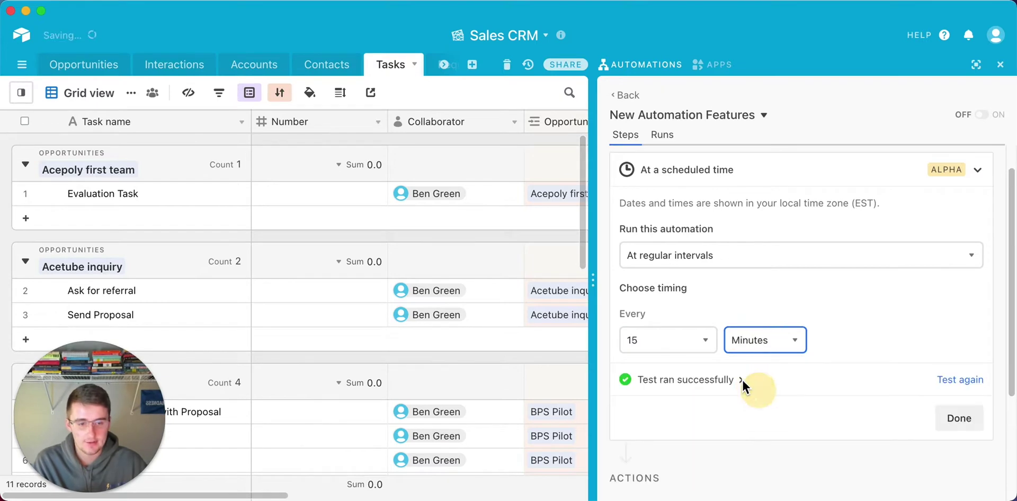
pyautogui.click(659, 340)
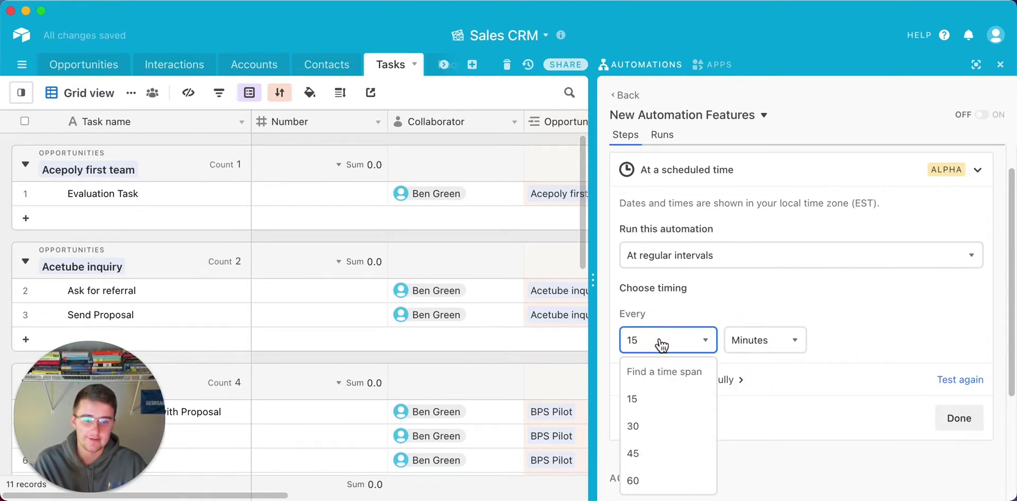
pyautogui.scroll(-1, 659, 350)
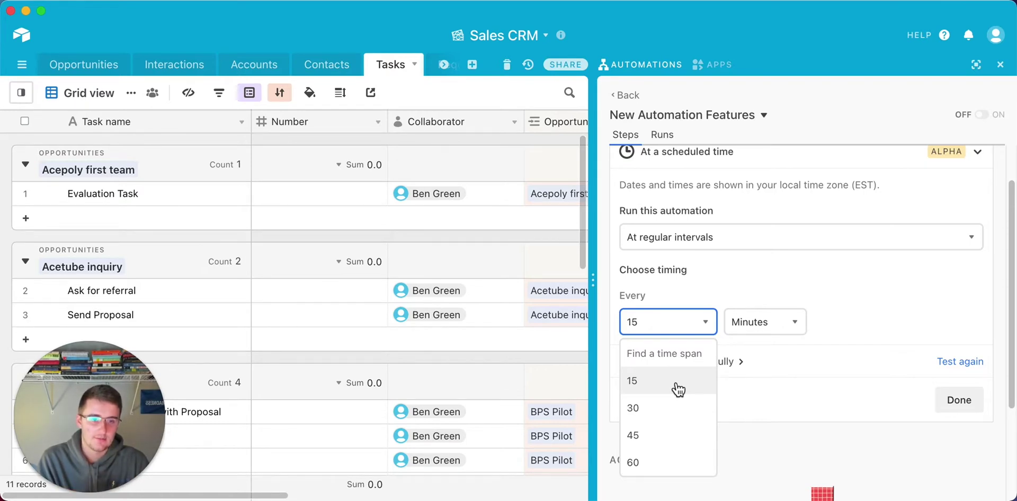
pyautogui.click(863, 302)
pyautogui.scroll(2, 838, 319)
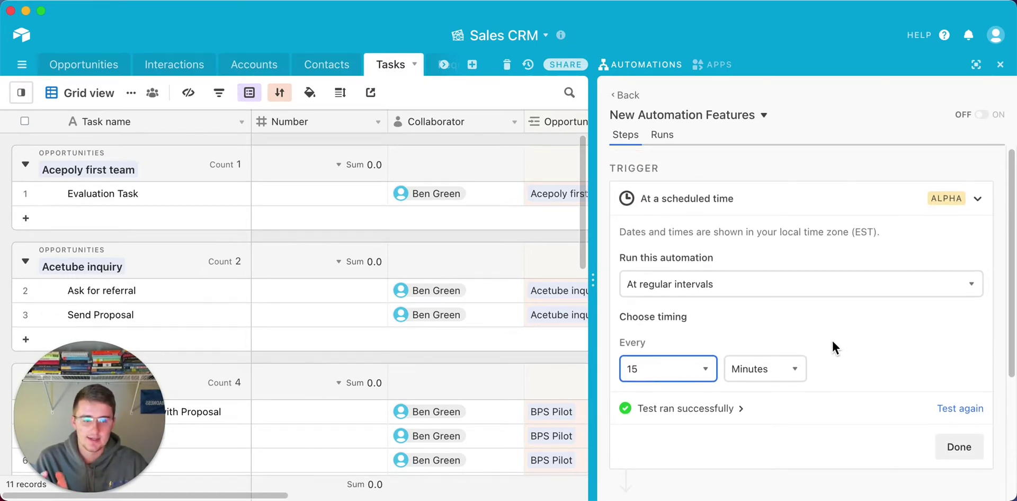
pyautogui.scroll(-6, 833, 342)
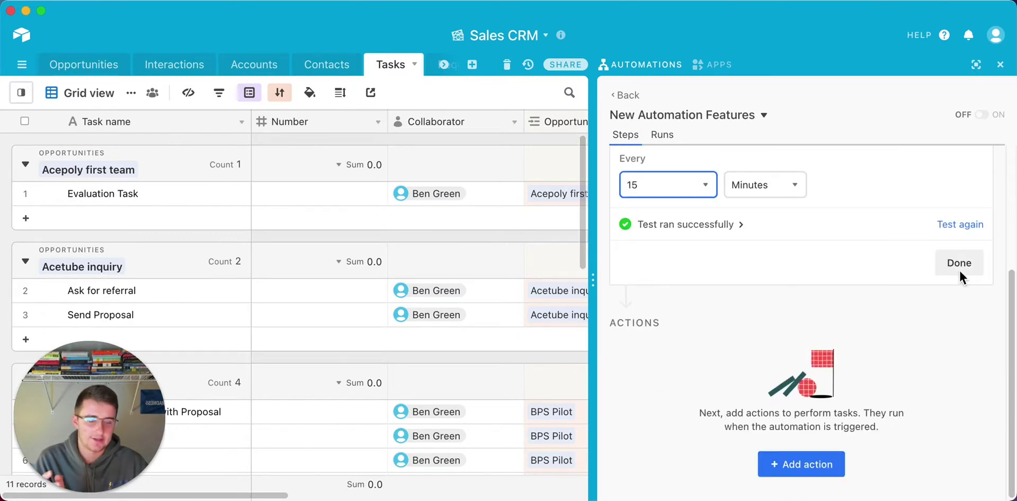
# Finish the trigger card and bring up the list of action types to add.
pyautogui.click(977, 270)
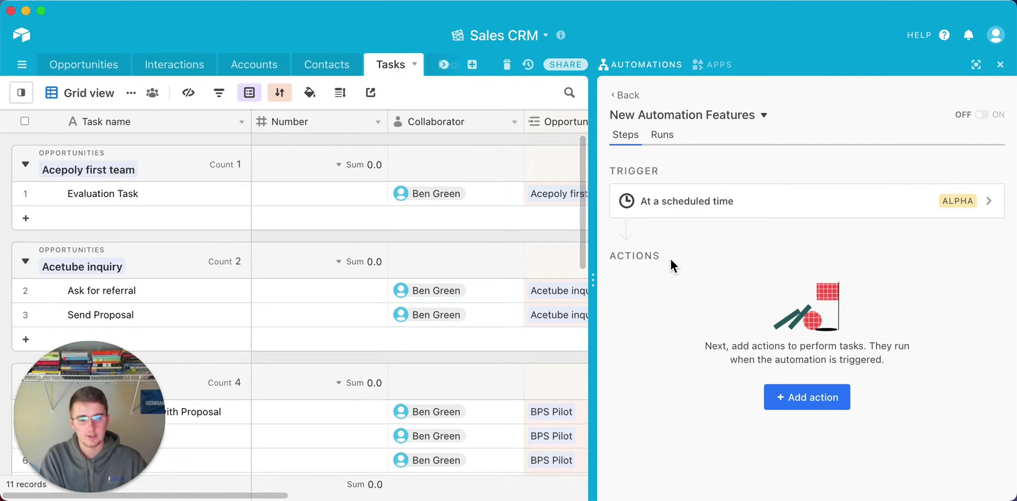
pyautogui.click(831, 397)
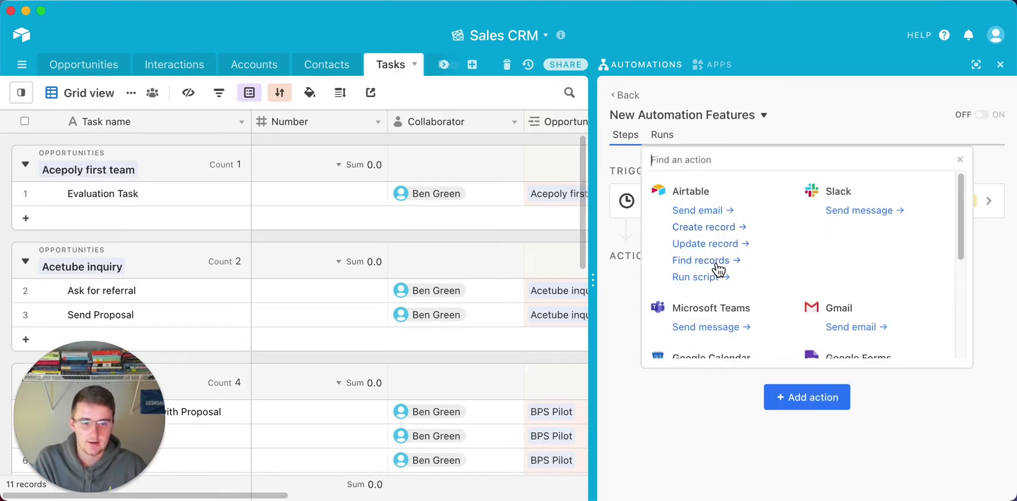
# Add an Airtable Find records action and switch the trigger to On days of the week.
pyautogui.click(701, 261)
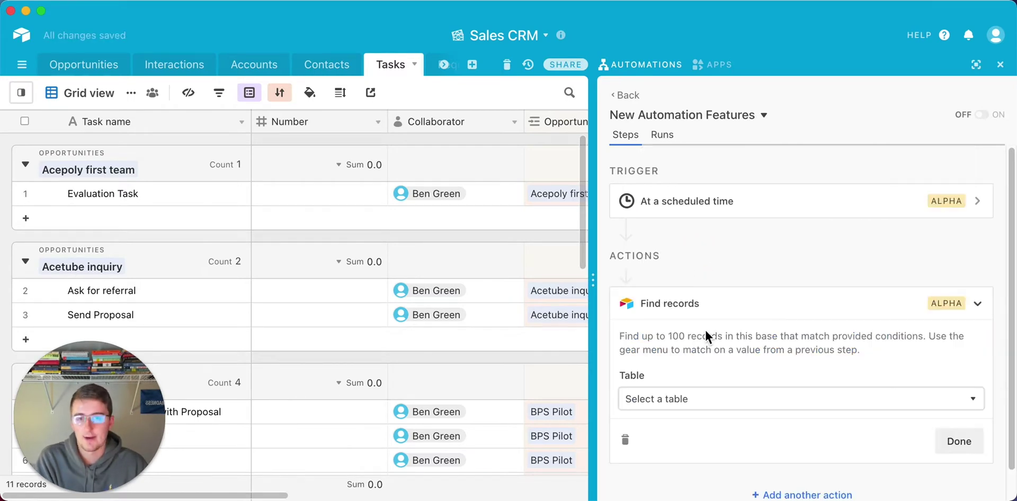
pyautogui.scroll(-1, 675, 328)
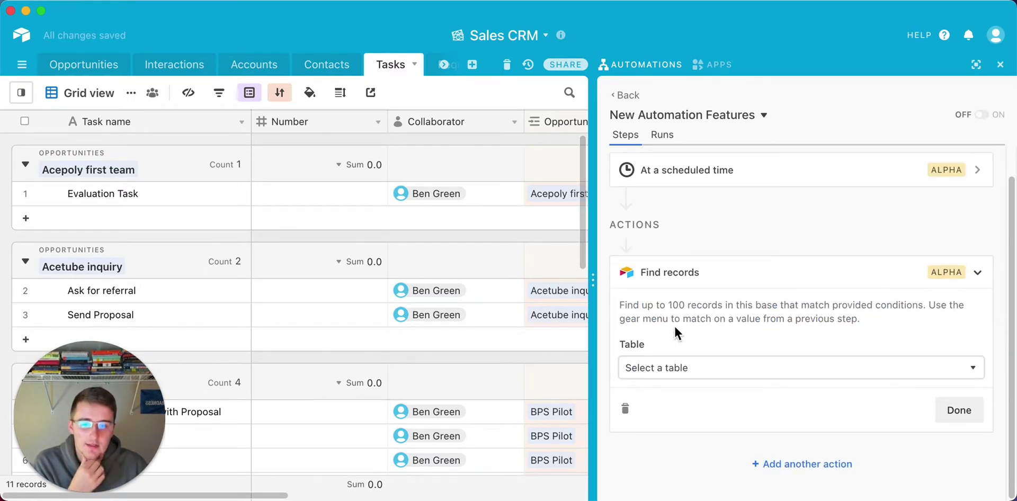
pyautogui.click(718, 174)
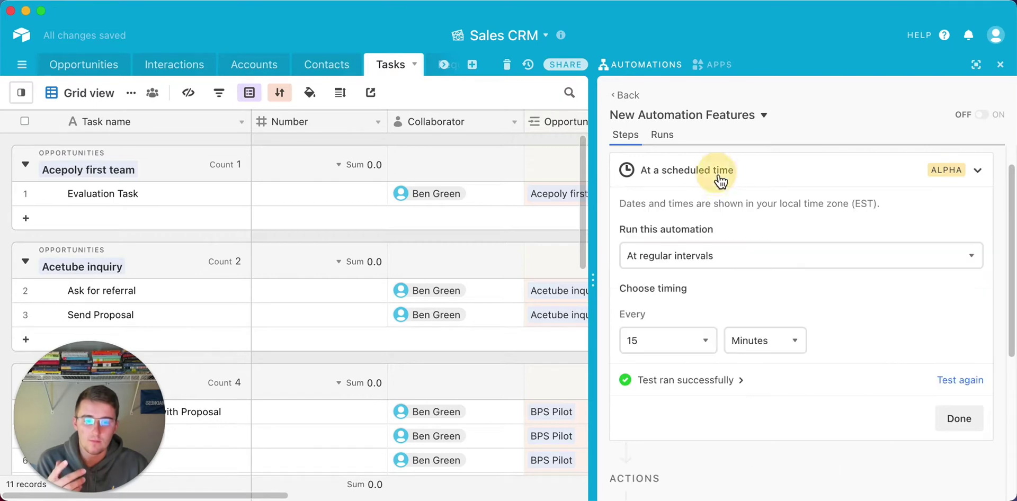
pyautogui.click(712, 259)
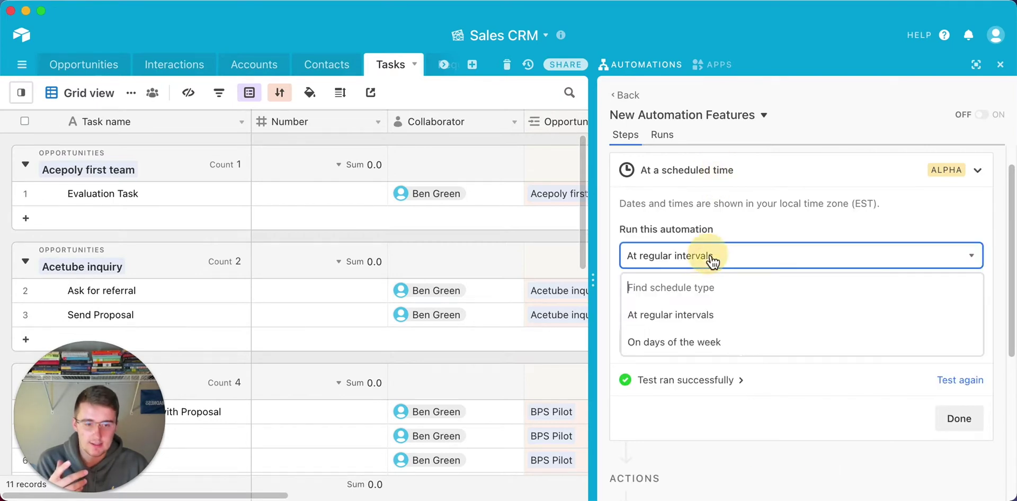
pyautogui.click(700, 343)
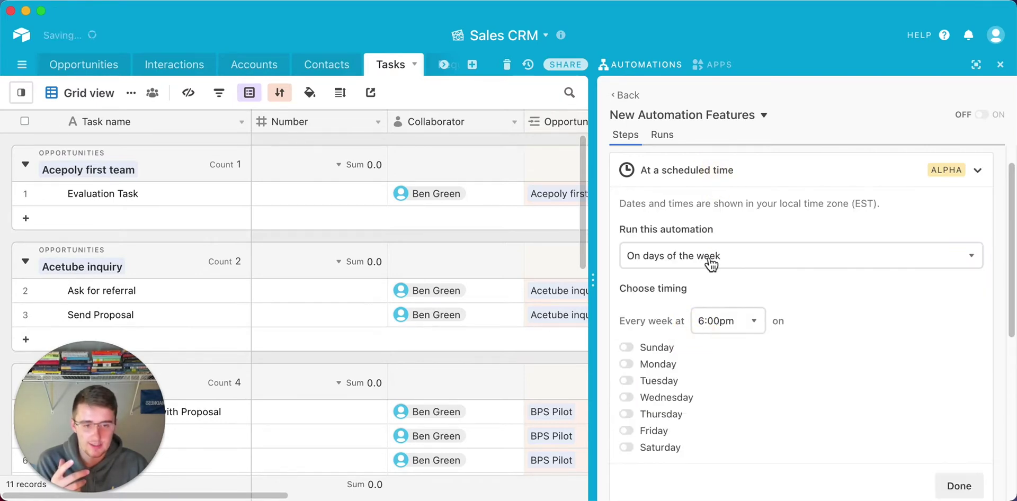
# Schedule the trigger for Monday through Friday at 5:00am.
pyautogui.click(659, 365)
pyautogui.click(659, 382)
pyautogui.click(658, 404)
pyautogui.click(660, 415)
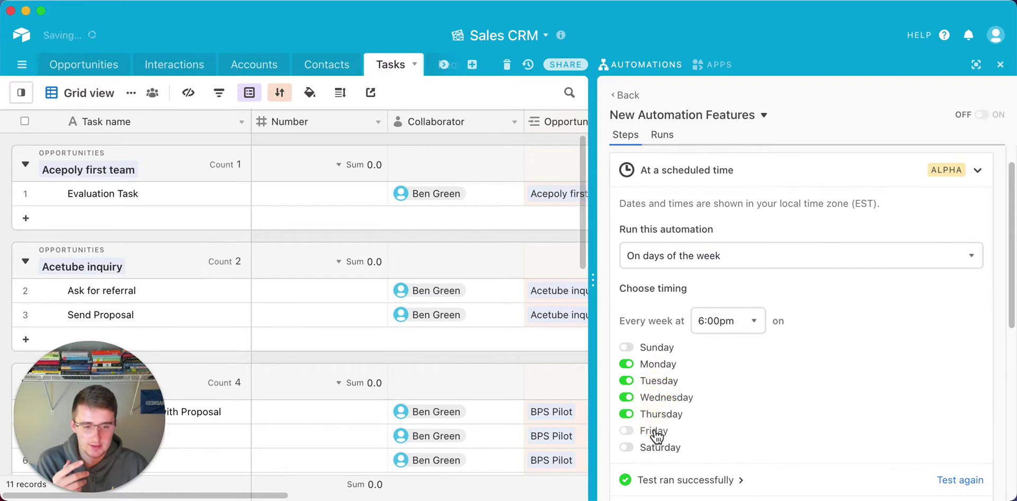
pyautogui.click(659, 432)
pyautogui.click(753, 323)
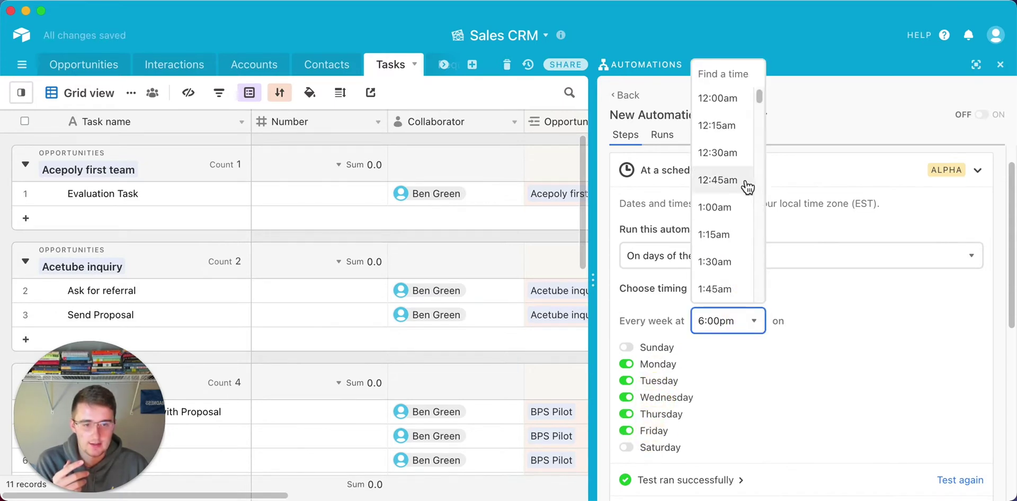
pyautogui.scroll(-6, 743, 186)
pyautogui.click(722, 263)
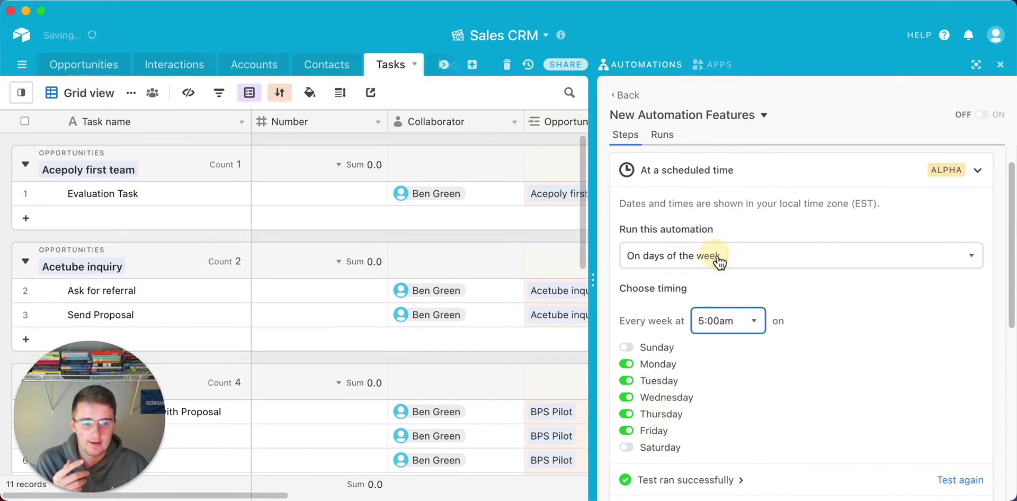
pyautogui.scroll(-6, 843, 326)
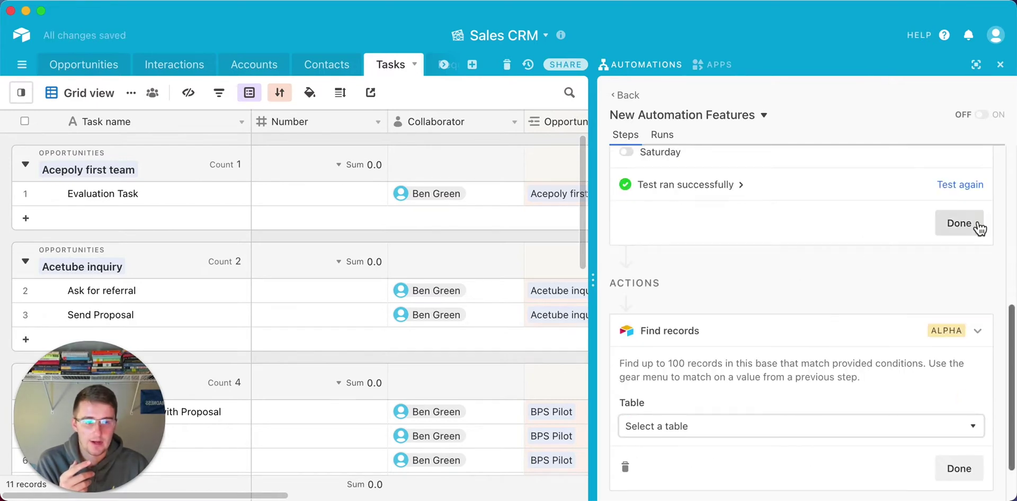
pyautogui.click(974, 224)
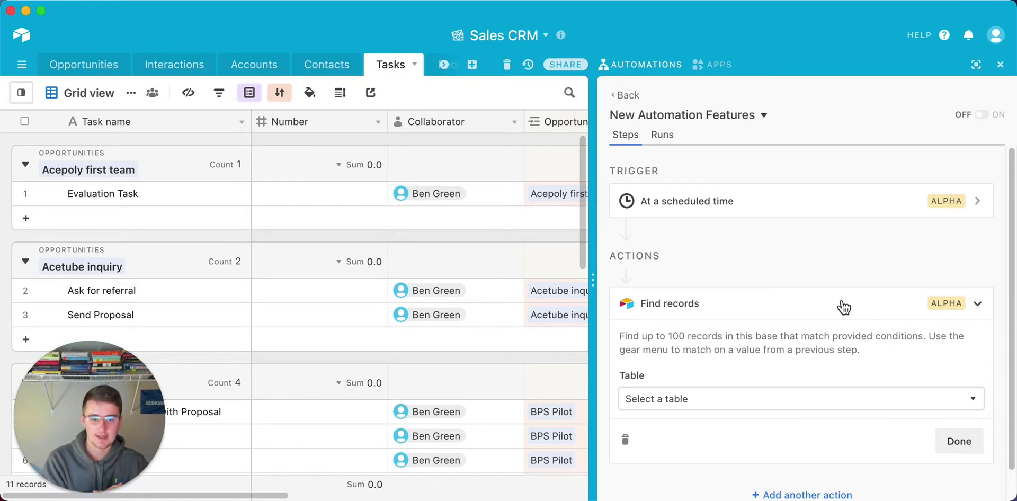
pyautogui.moveTo(953, 306)
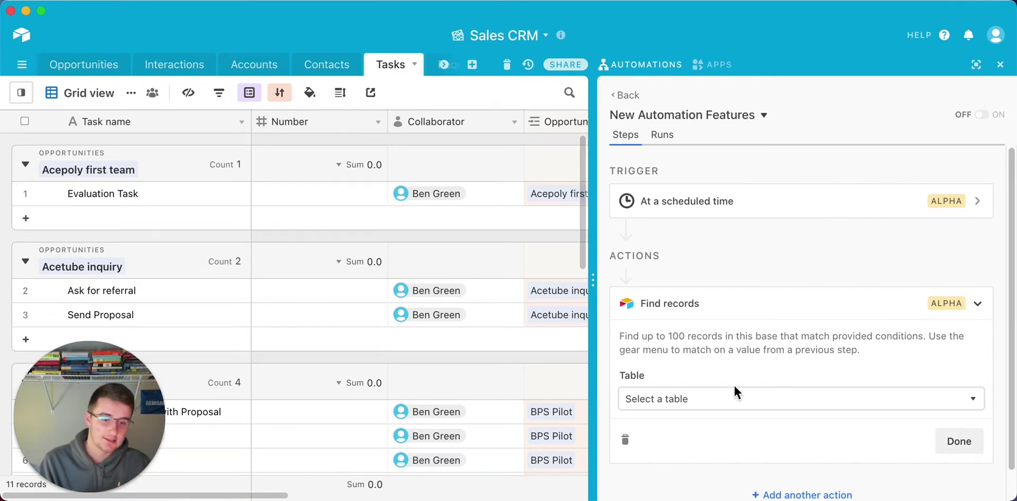
# Make Find records search the Tasks table where Collaborator is the chosen teammate.
pyautogui.click(730, 399)
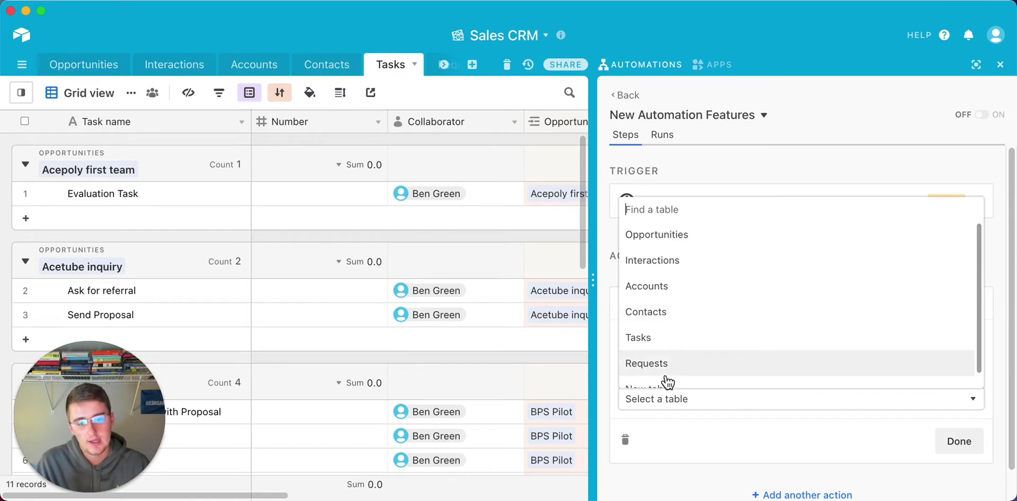
pyautogui.click(663, 338)
pyautogui.click(659, 454)
pyautogui.scroll(-1, 657, 438)
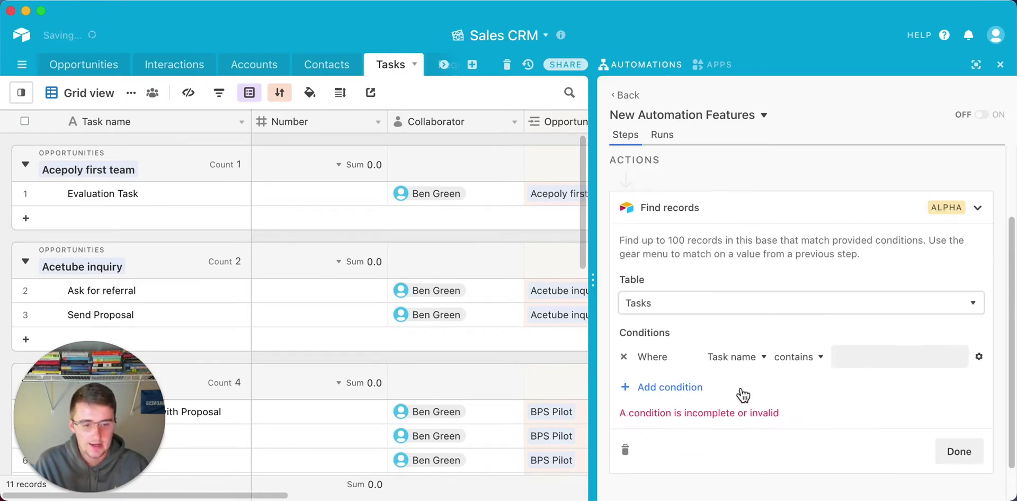
pyautogui.click(753, 356)
pyautogui.scroll(-1, 763, 275)
pyautogui.scroll(1, 763, 212)
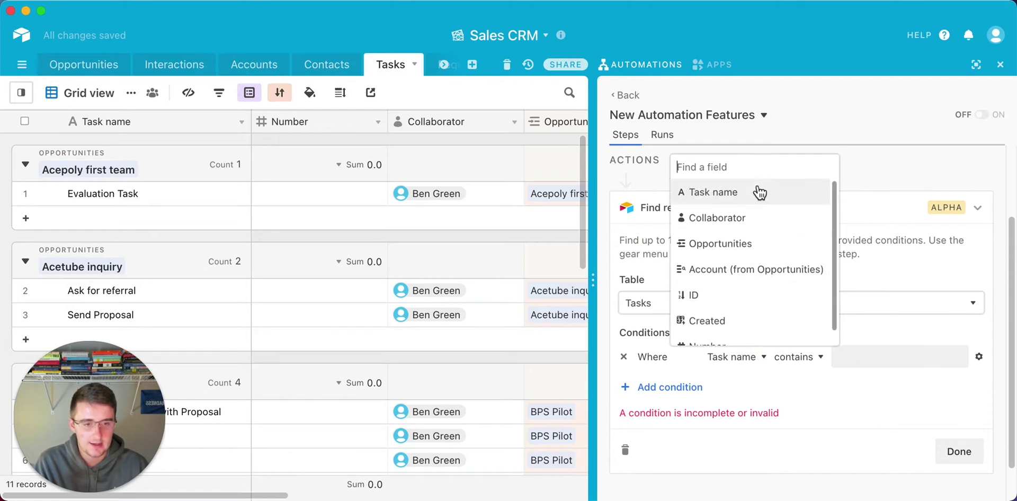
pyautogui.click(738, 219)
pyautogui.click(846, 361)
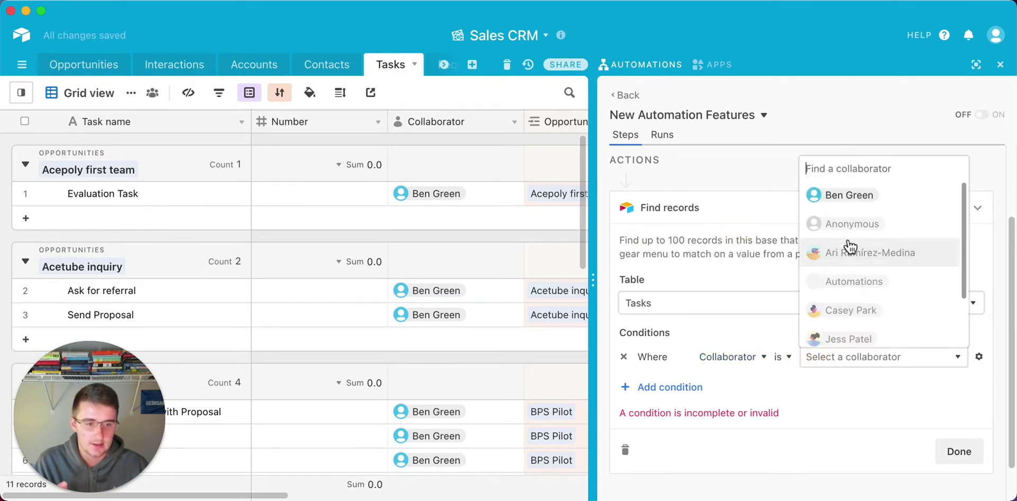
pyautogui.click(848, 194)
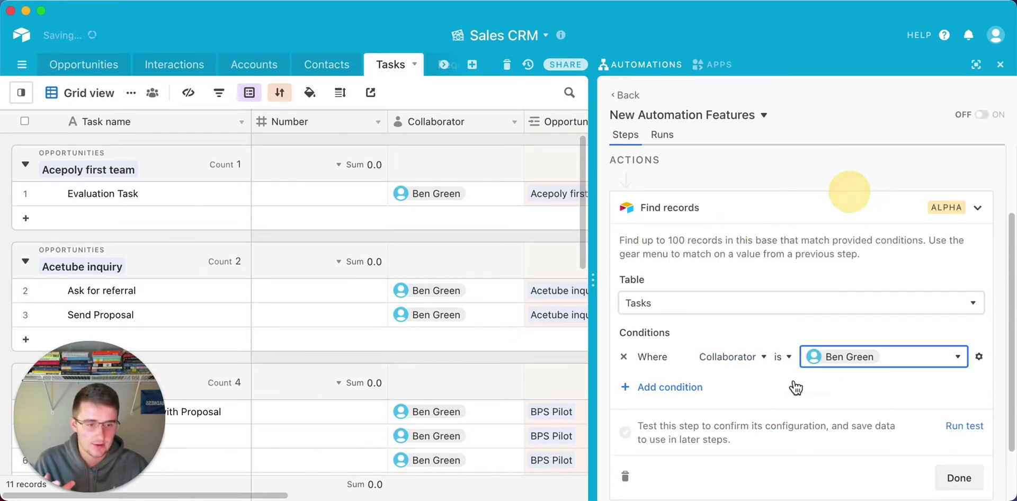
# Add a second condition row and browse its field choices.
pyautogui.click(694, 391)
pyautogui.click(692, 386)
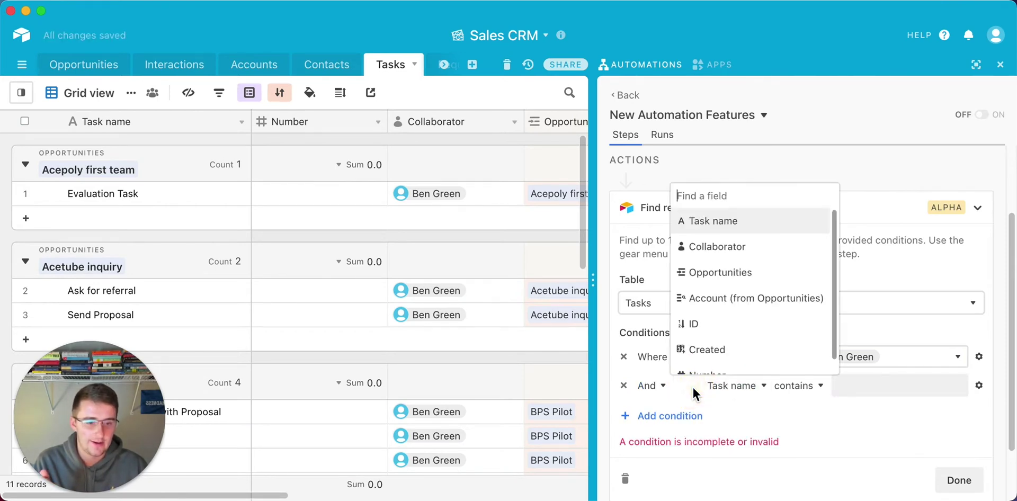
pyautogui.scroll(-1, 732, 297)
pyautogui.scroll(1, 731, 297)
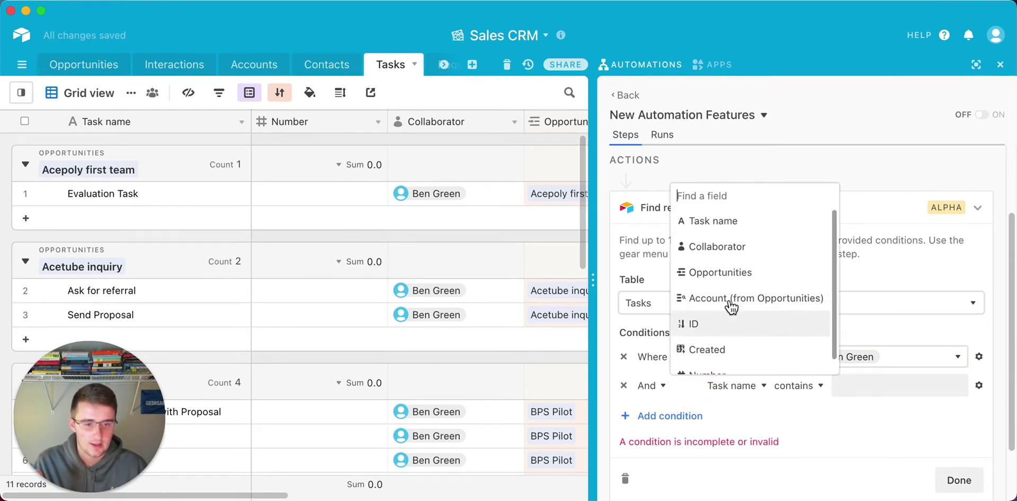
pyautogui.moveTo(268, 498); pyautogui.dragTo(542, 469)
# Create a Checkbox field named 'Done?' in the Tasks table.
pyautogui.click(492, 127)
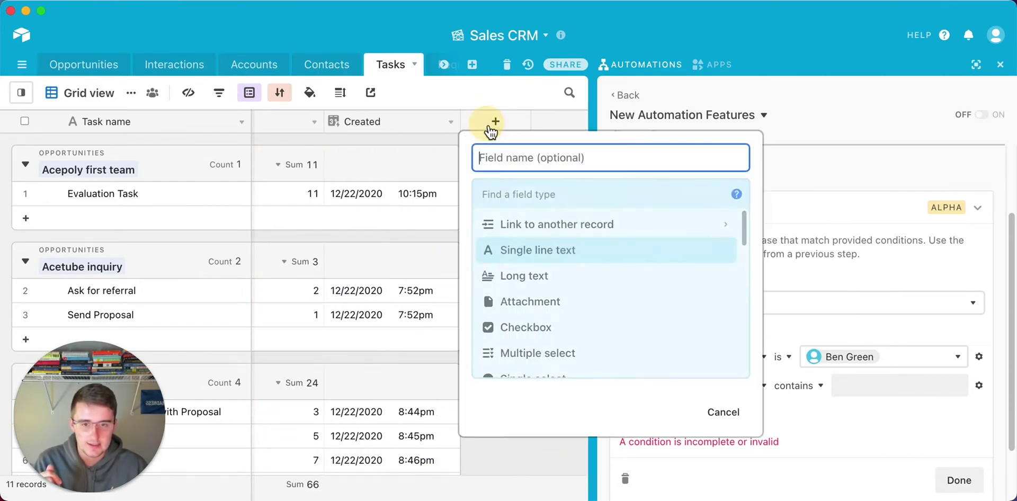
pyautogui.scroll(-1, 533, 306)
pyautogui.click(539, 308)
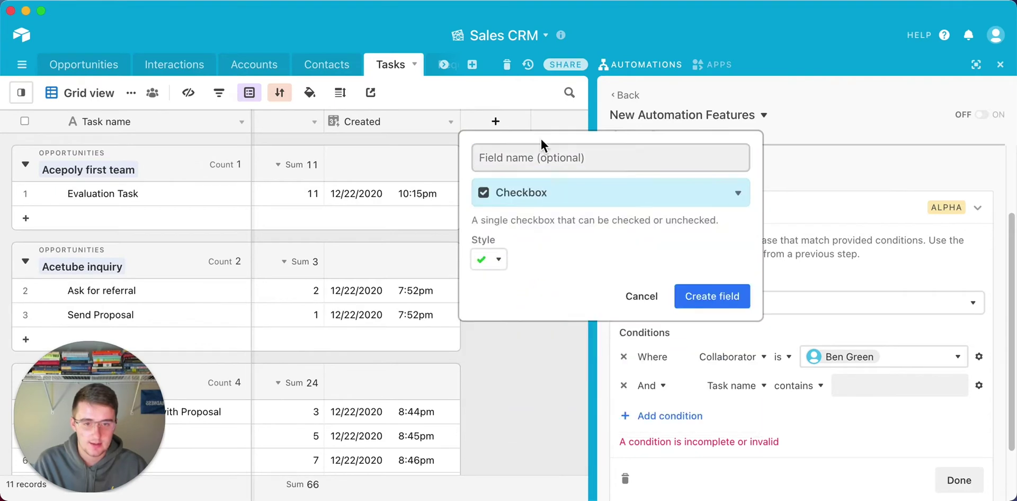
pyautogui.click(539, 153)
pyautogui.write('Done?')
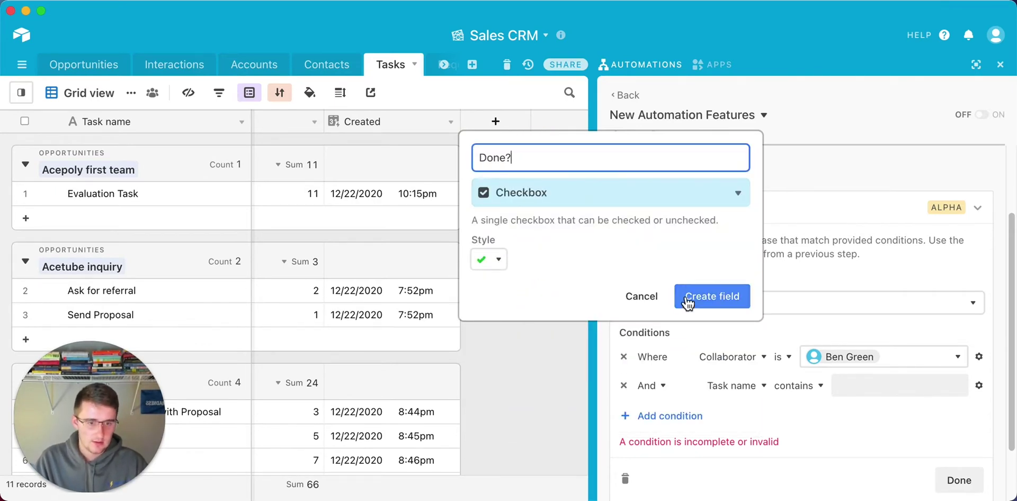
pyautogui.click(689, 297)
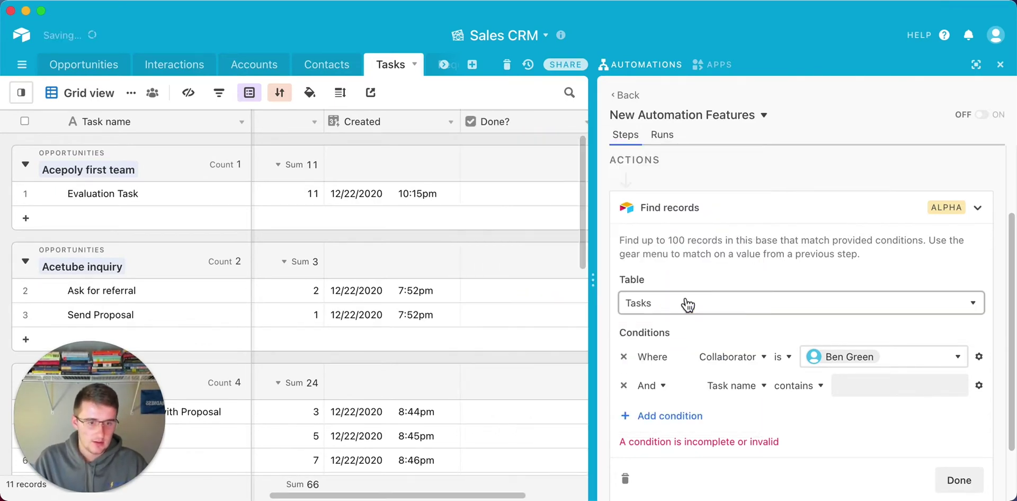
# Base the second condition on Done?, leaving it unchecked.
pyautogui.click(744, 387)
pyautogui.scroll(-3, 749, 340)
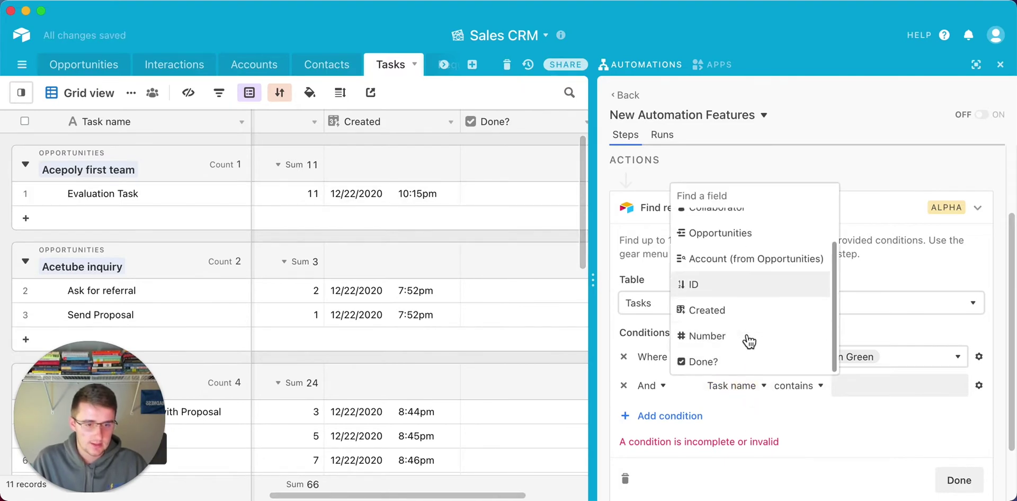
pyautogui.click(741, 358)
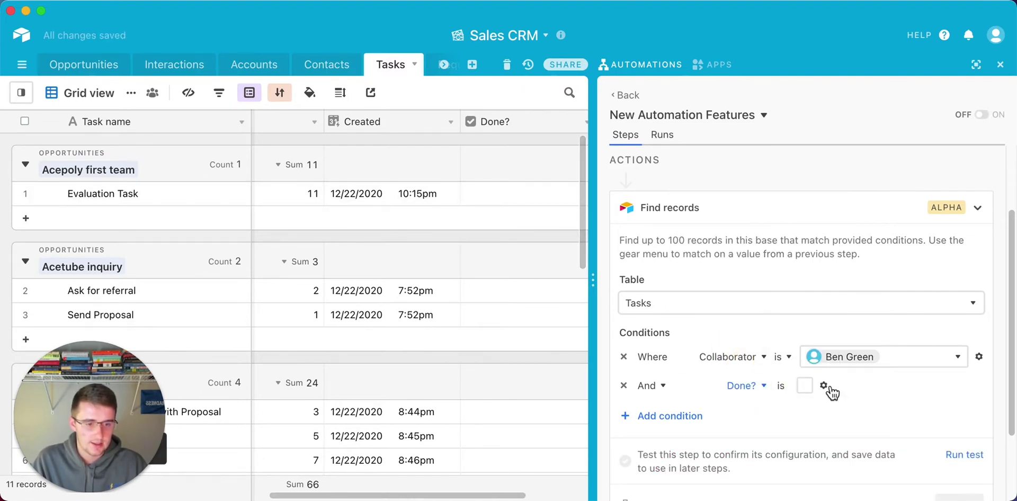
pyautogui.click(826, 386)
pyautogui.scroll(-3, 847, 331)
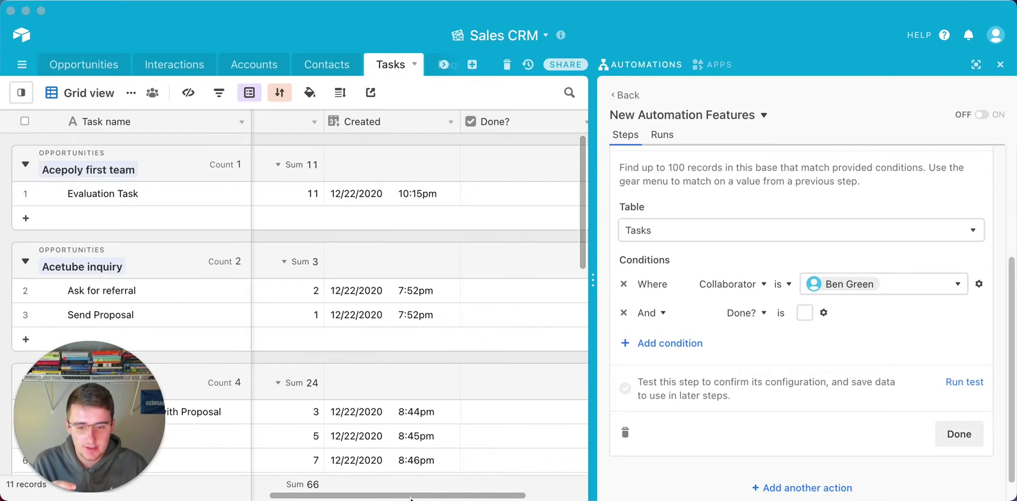
pyautogui.moveTo(352, 495); pyautogui.dragTo(545, 466)
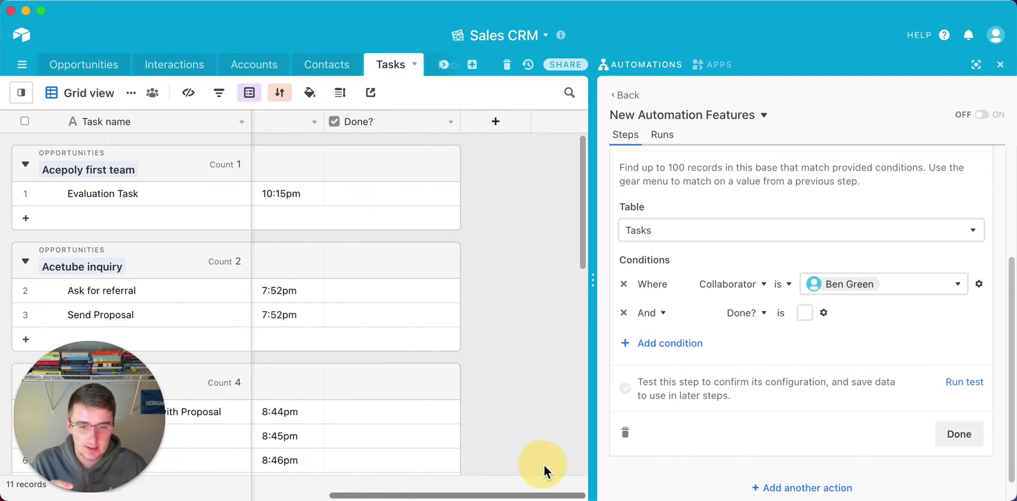
# Tick Done? on tasks like Ask for referral, Send Proposal and Evaluation Task, then test Find records.
pyautogui.click(392, 290)
pyautogui.click(392, 315)
pyautogui.click(392, 412)
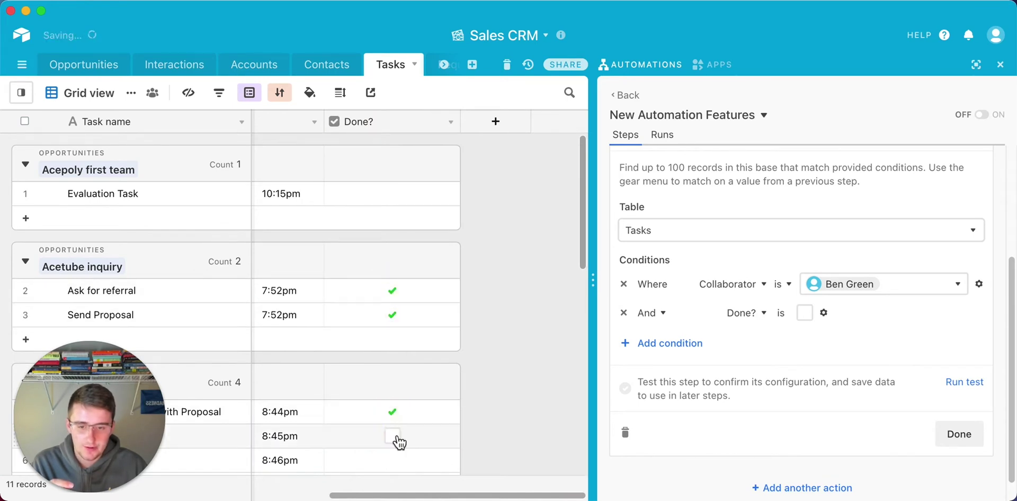
pyautogui.click(392, 436)
pyautogui.scroll(-5, 397, 427)
pyautogui.click(395, 430)
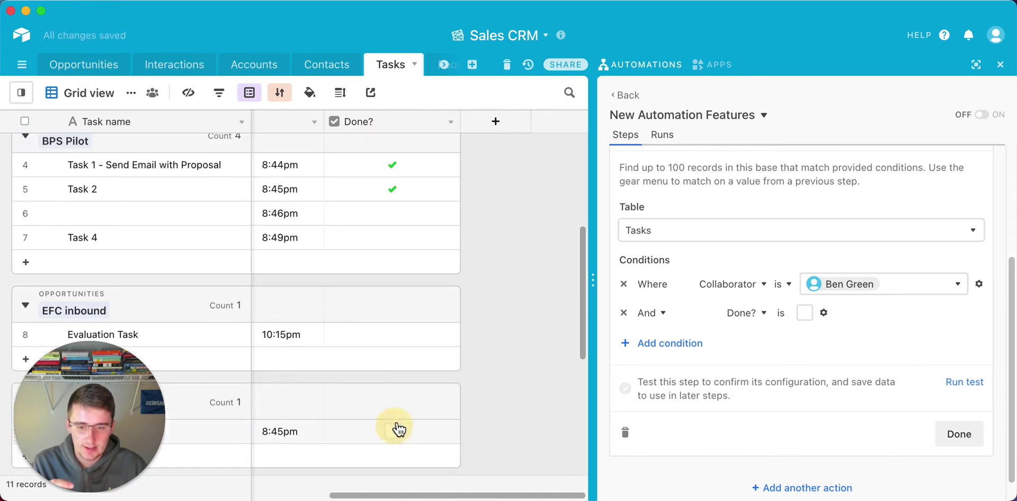
pyautogui.click(392, 335)
pyautogui.scroll(-6, 427, 333)
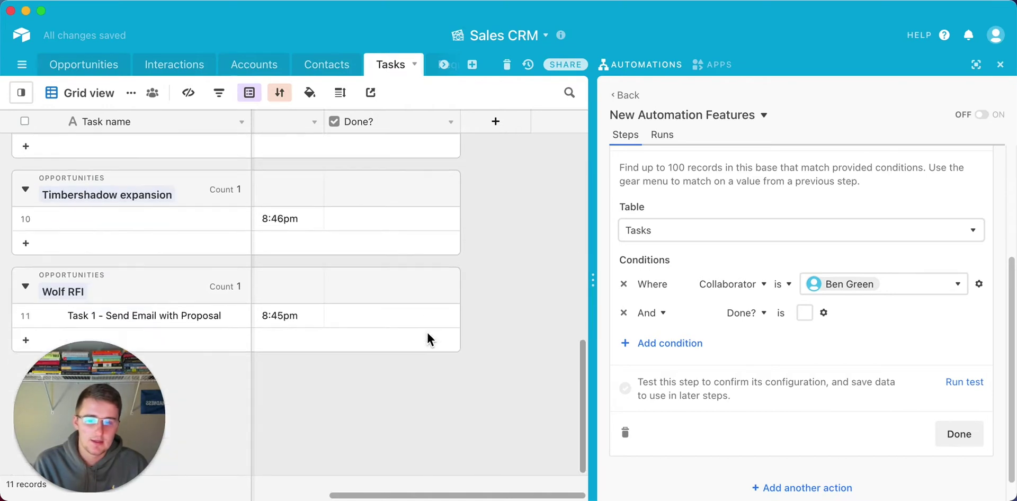
pyautogui.click(392, 315)
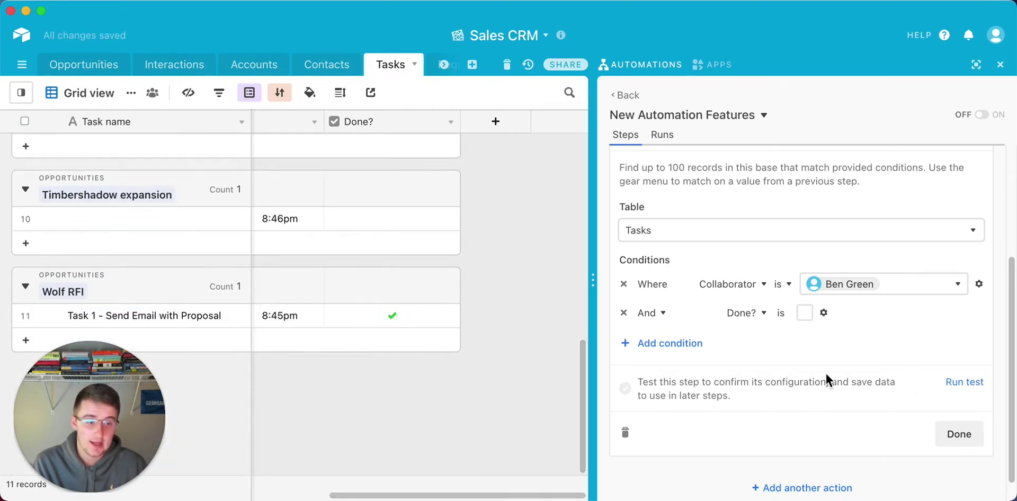
pyautogui.click(964, 382)
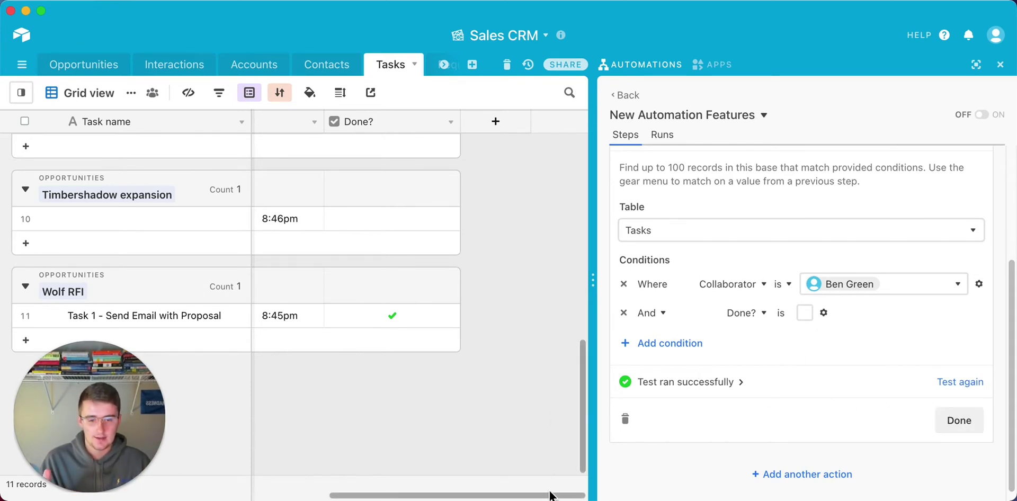
pyautogui.moveTo(549, 495); pyautogui.dragTo(150, 493)
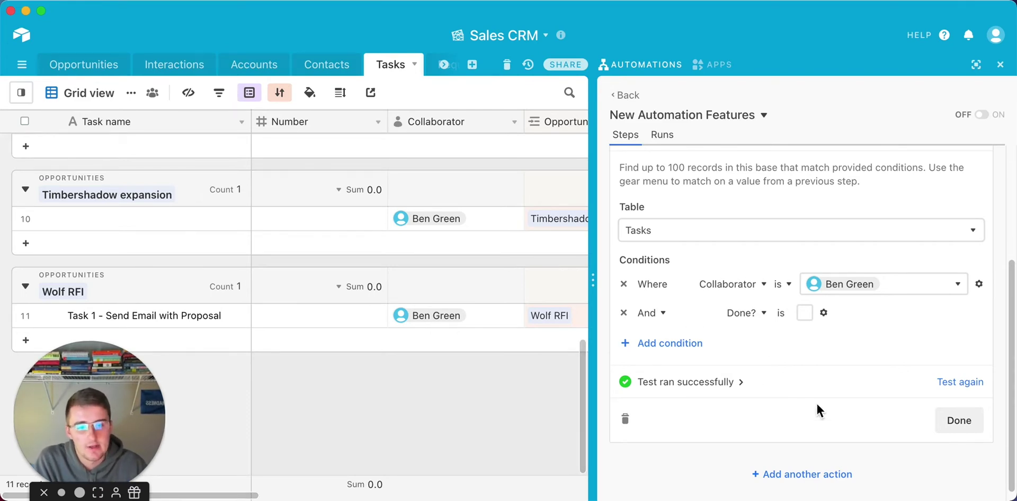
# Add a Gmail Send email action after Find records and choose the sending account.
pyautogui.click(960, 421)
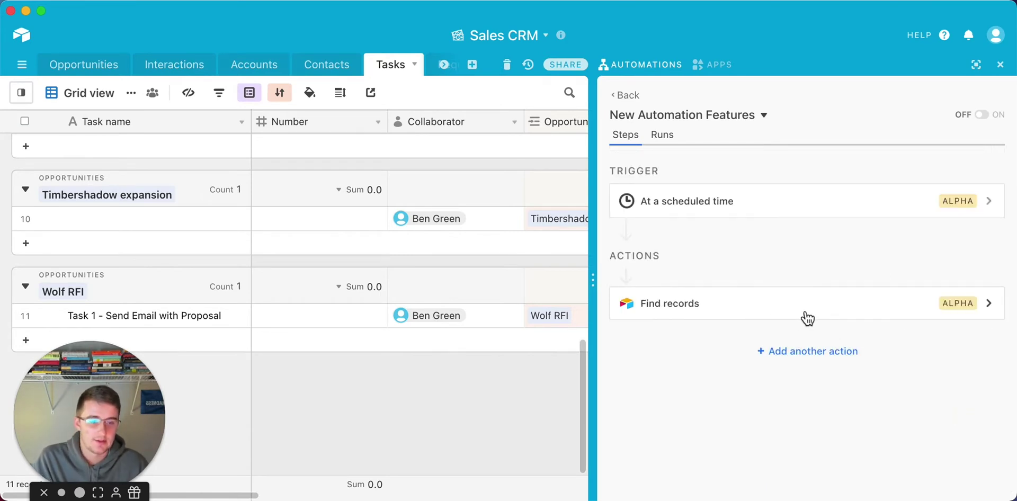
pyautogui.click(801, 353)
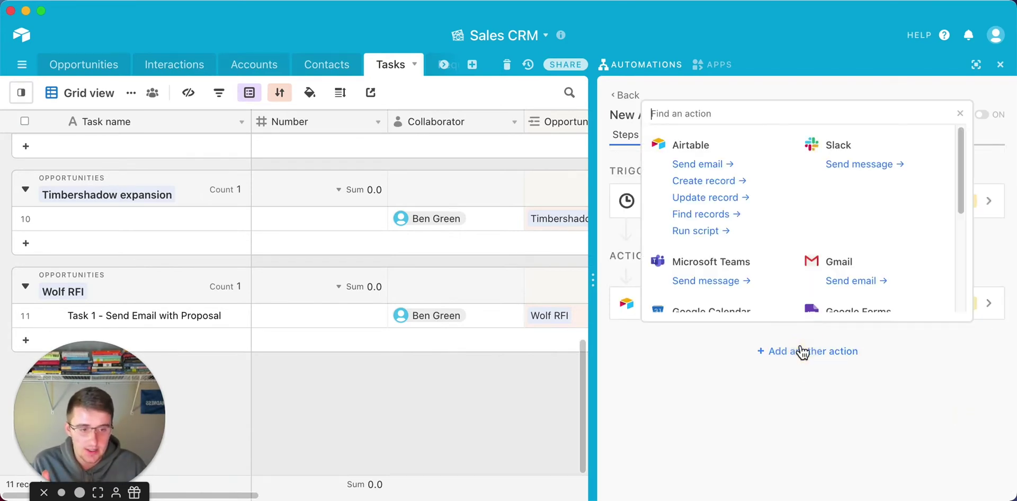
pyautogui.click(850, 284)
pyautogui.scroll(-1, 709, 395)
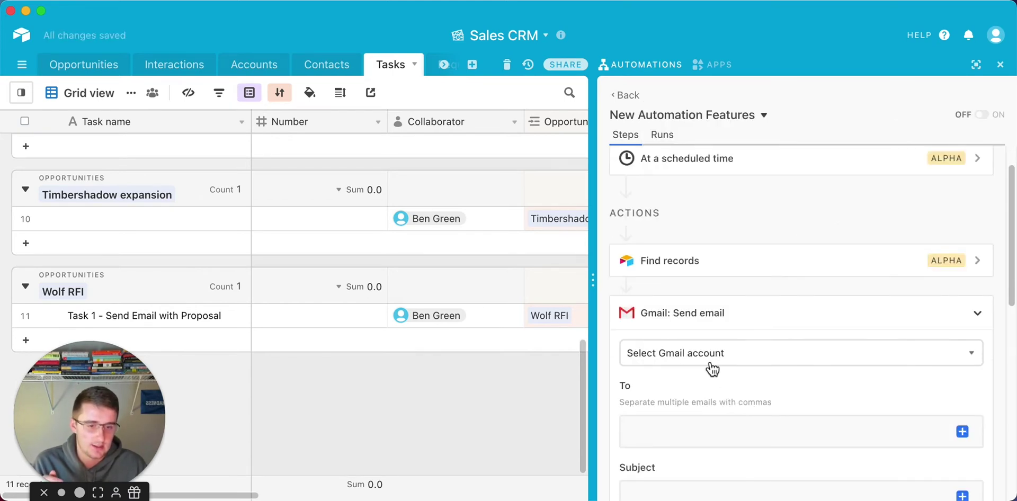
pyautogui.click(712, 365)
pyautogui.click(701, 413)
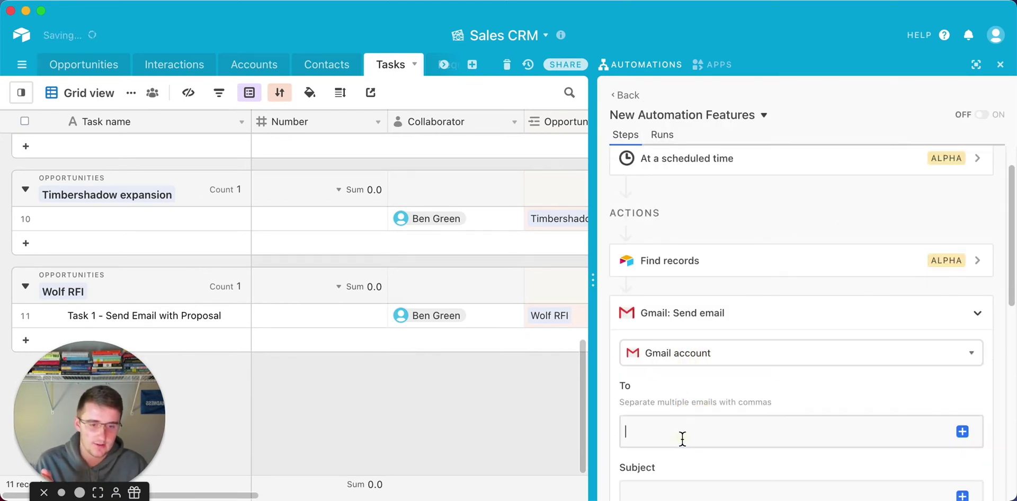
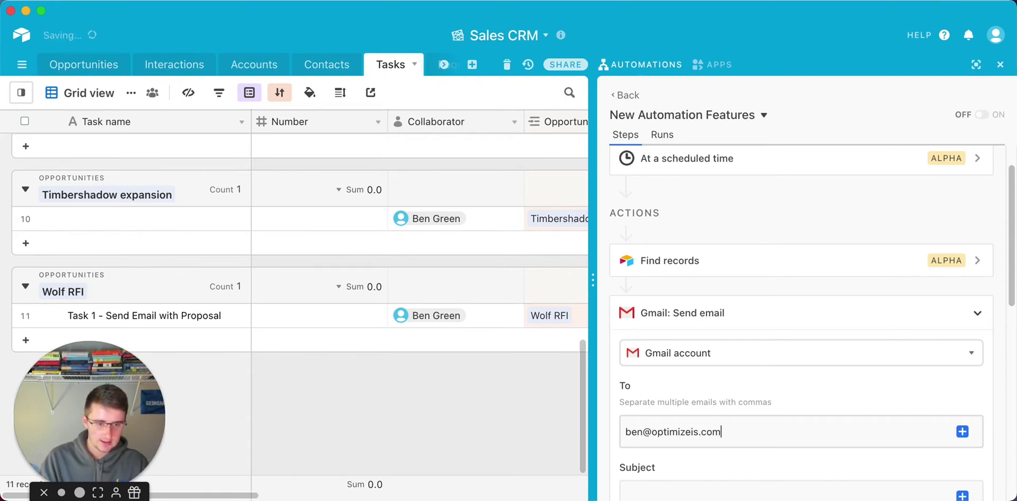
# Enter the recipient's email address and the subject 'Tasks Not-Complete'.
pyautogui.scroll(-3, 676, 460)
pyautogui.click(675, 424)
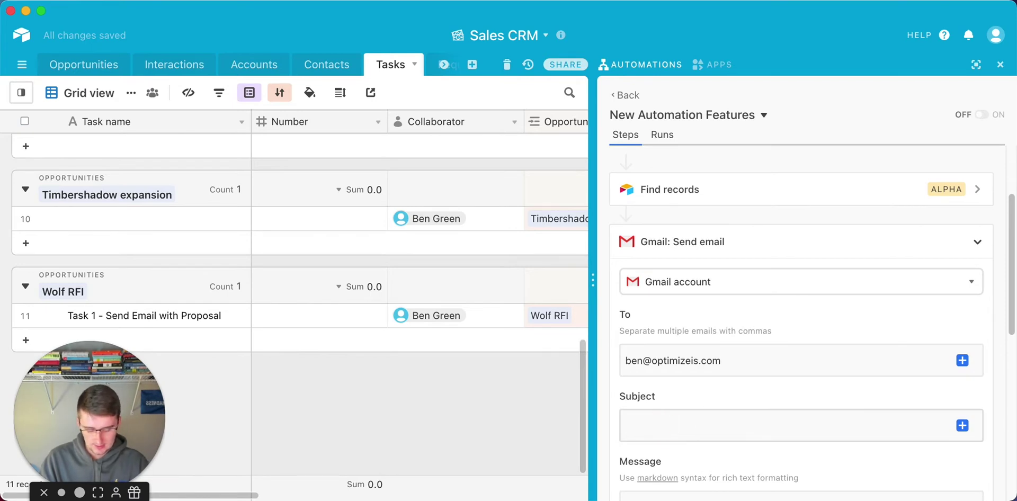
pyautogui.write('New')
pyautogui.press('BackSpace')
pyautogui.press('BackSpace')
pyautogui.press('BackSpace')
pyautogui.press('BackSpace')
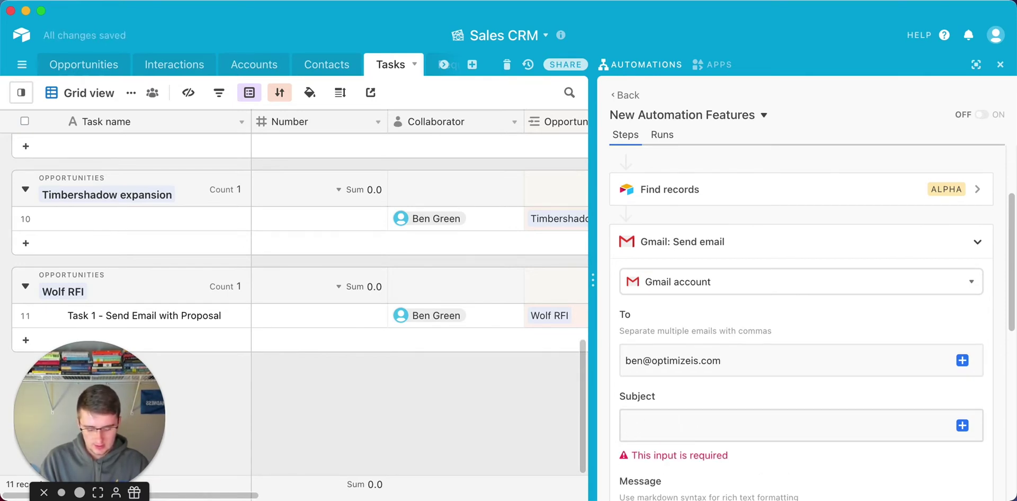
pyautogui.write('Tasks N')
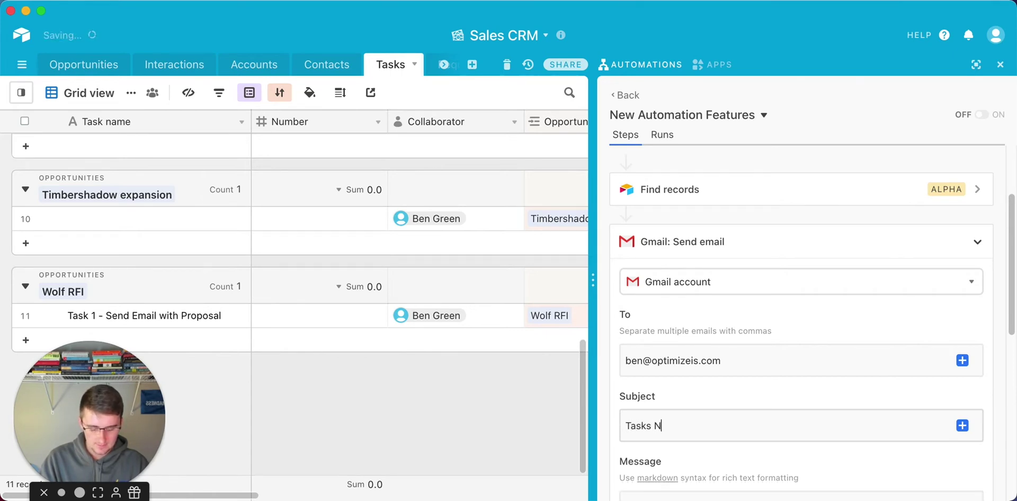
pyautogui.write('ot-Com')
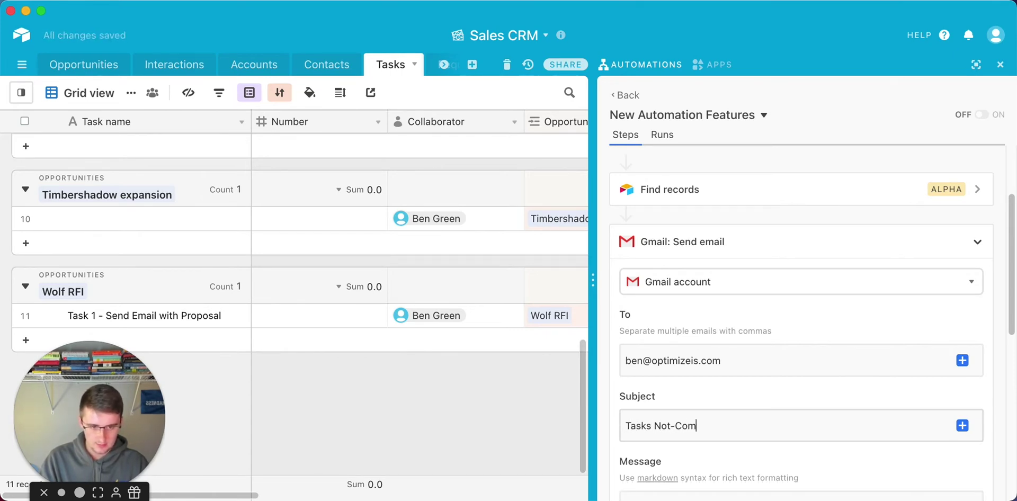
pyautogui.write('plete')
pyautogui.scroll(-3, 663, 426)
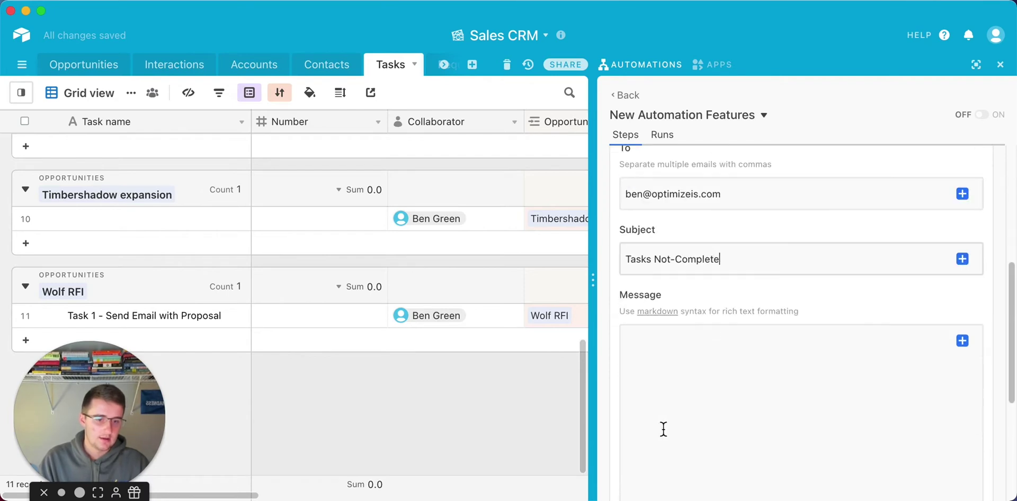
pyautogui.click(753, 377)
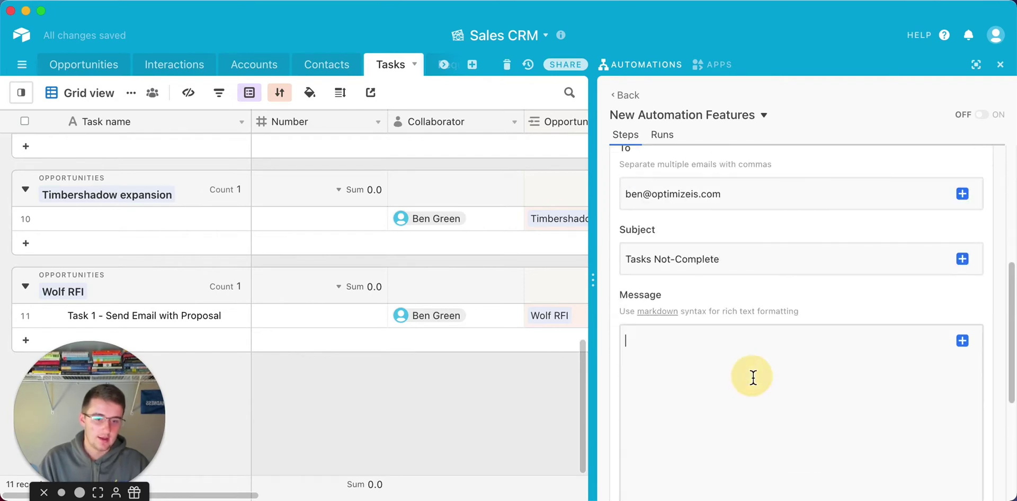
# Write a greeting line addressed to the recipient at the top of the message.
pyautogui.click(963, 341)
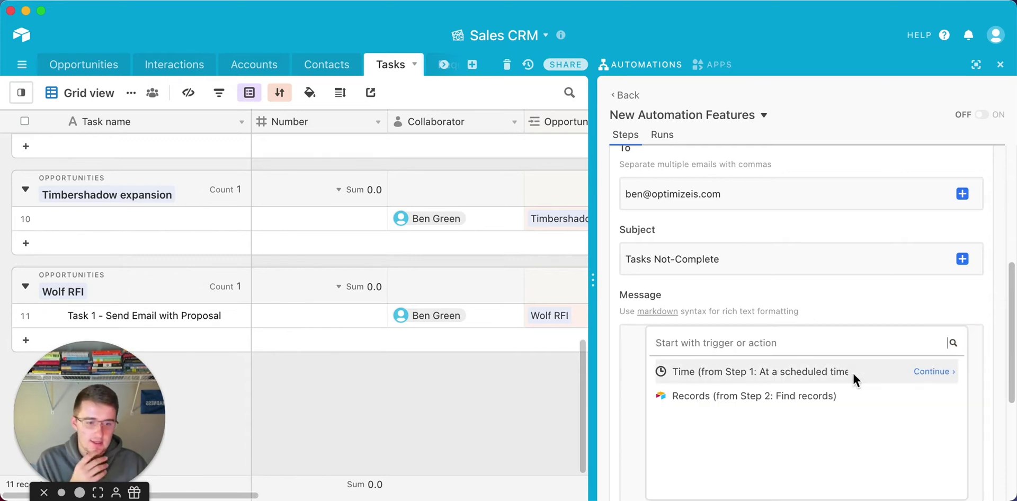
pyautogui.click(931, 396)
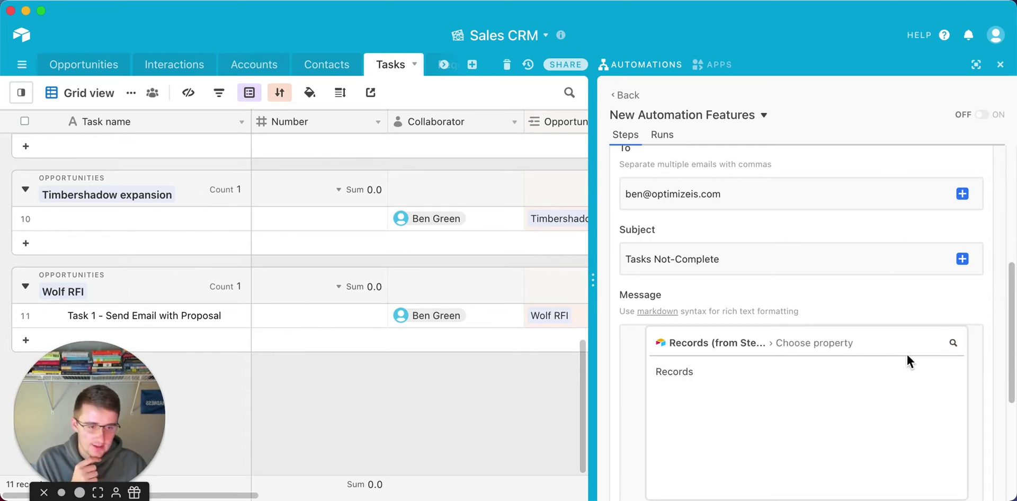
pyautogui.click(602, 389)
pyautogui.scroll(-5, 940, 348)
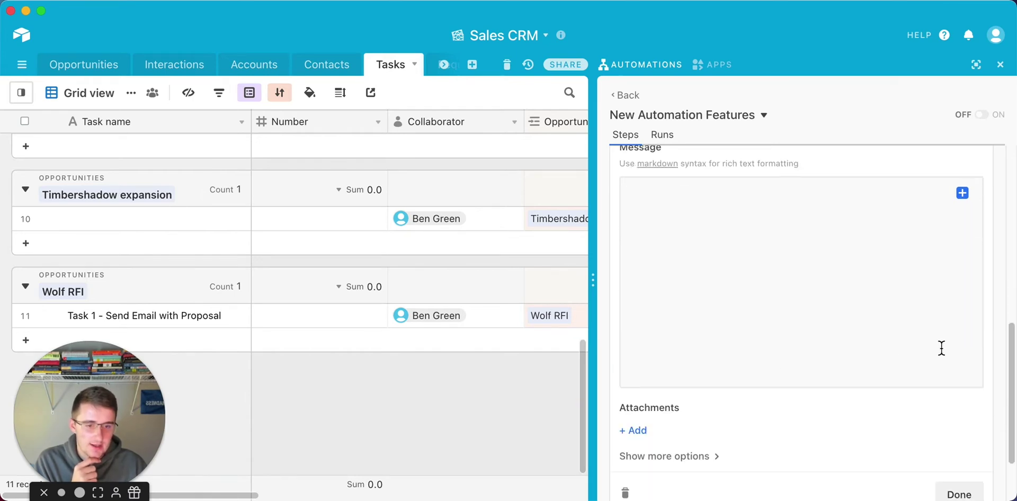
pyautogui.click(837, 248)
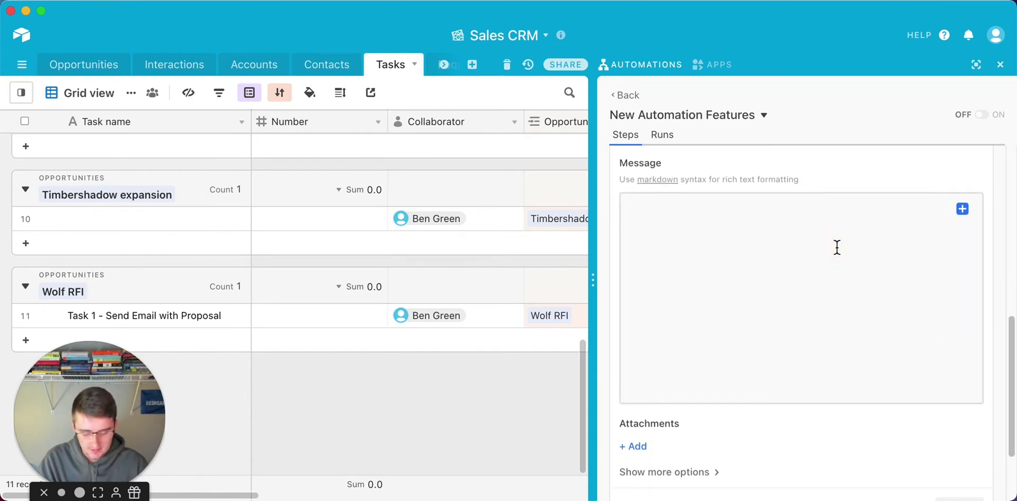
pyautogui.write('Hey Ben!')
pyautogui.press('Return')
pyautogui.press('Return')
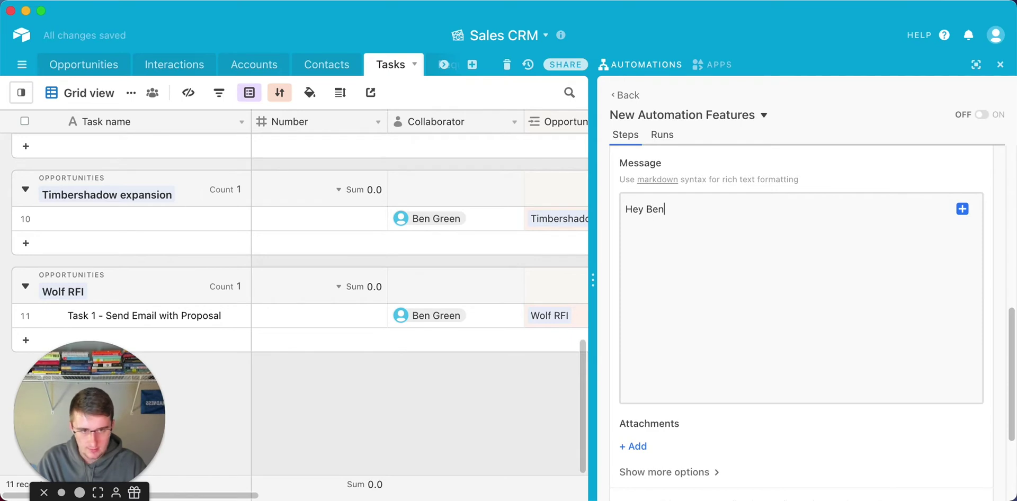
# Insert the list of record URLs from Records (Step 2) below the greeting.
pyautogui.click(964, 211)
pyautogui.click(928, 286)
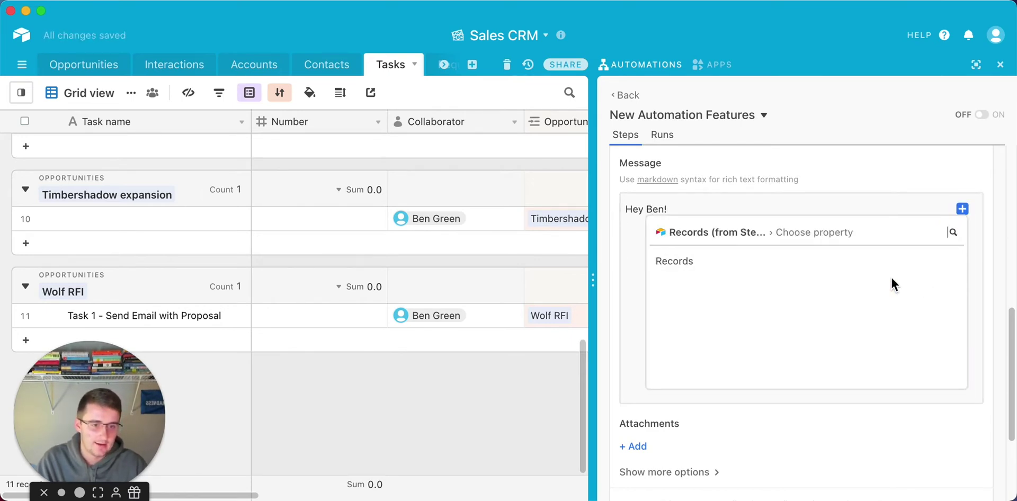
pyautogui.click(631, 265)
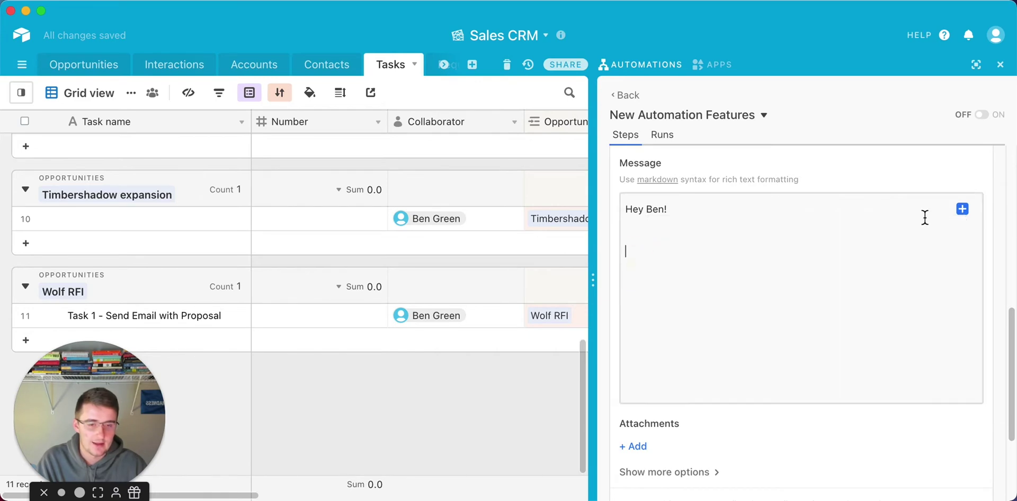
pyautogui.click(963, 210)
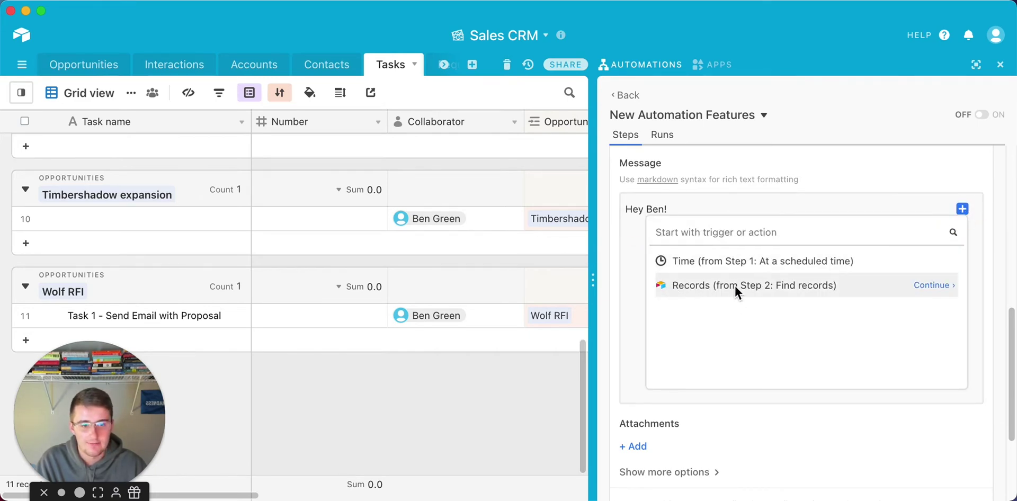
pyautogui.click(931, 286)
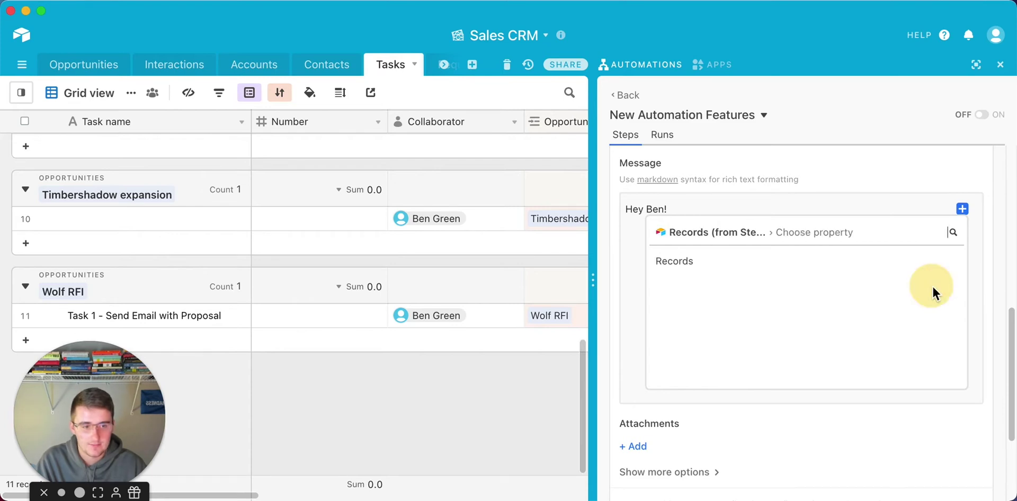
pyautogui.click(912, 262)
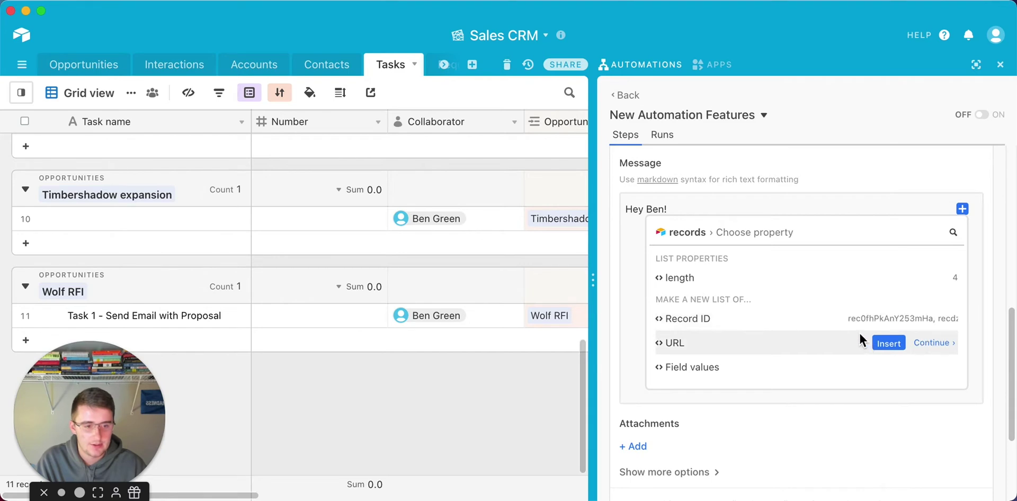
pyautogui.click(896, 343)
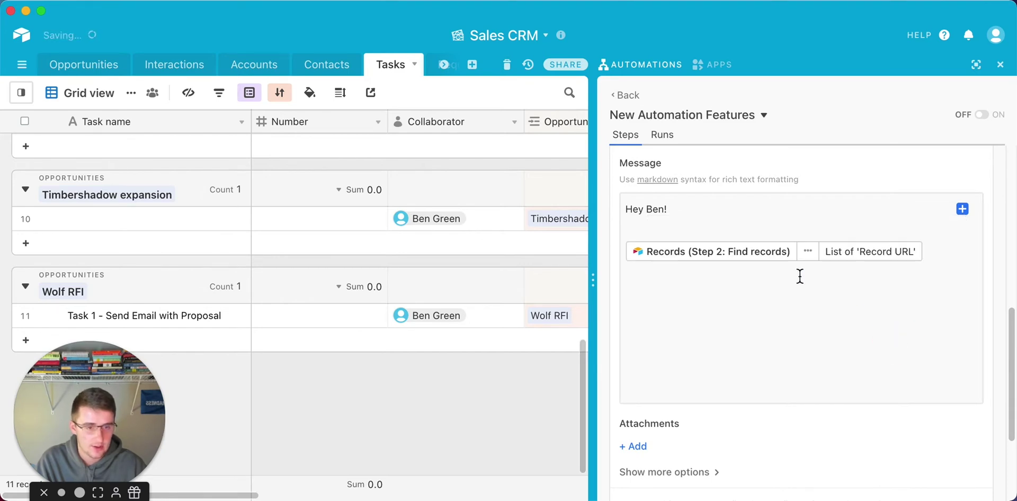
# Add the lines 'Here are the task URLs:', 'Here are the Task Names:' and 'Here are the associated opportunites:' to the message.
pyautogui.click(757, 229)
pyautogui.write('Here')
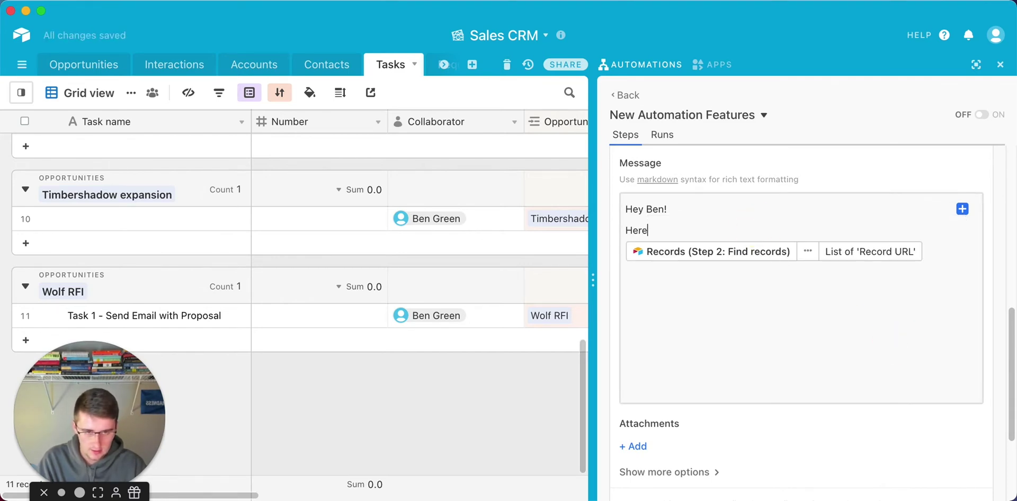
pyautogui.write(' are the tas')
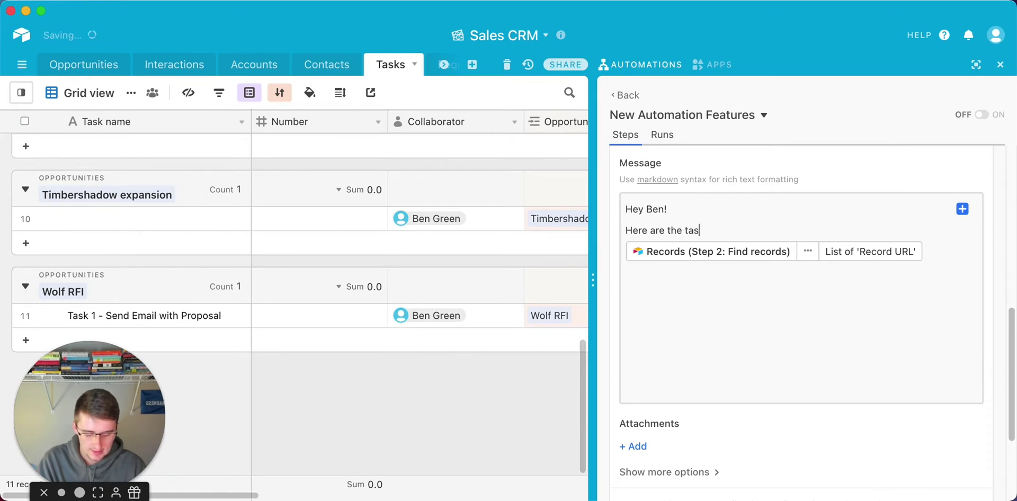
pyautogui.write('k URL')
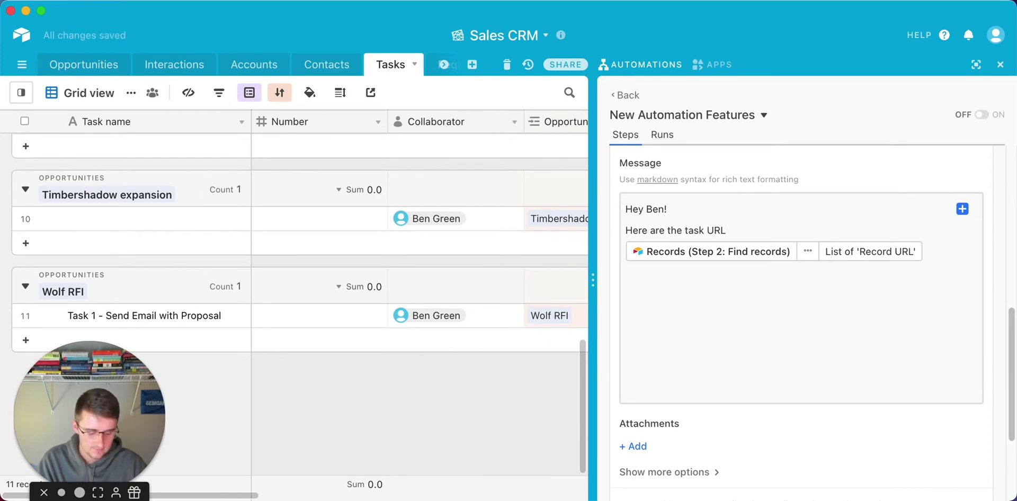
pyautogui.write('s:')
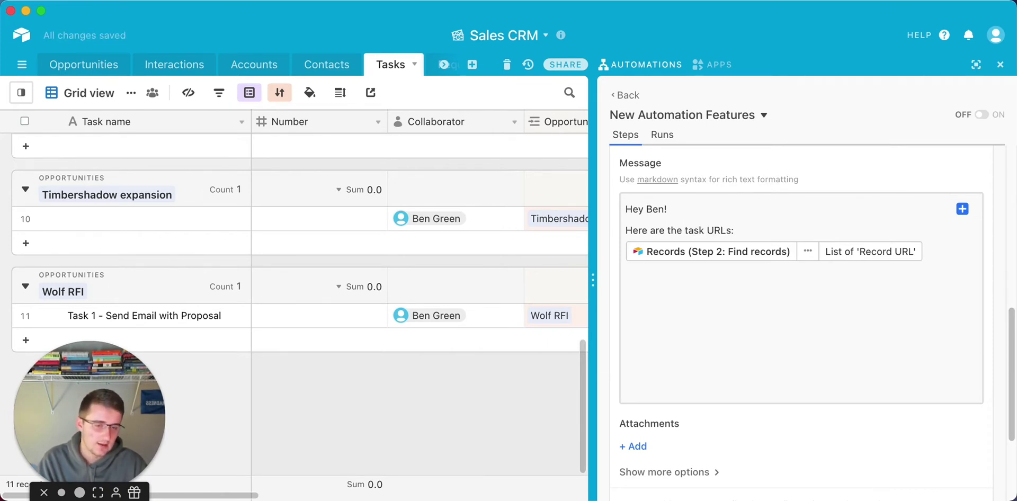
pyautogui.click(941, 286)
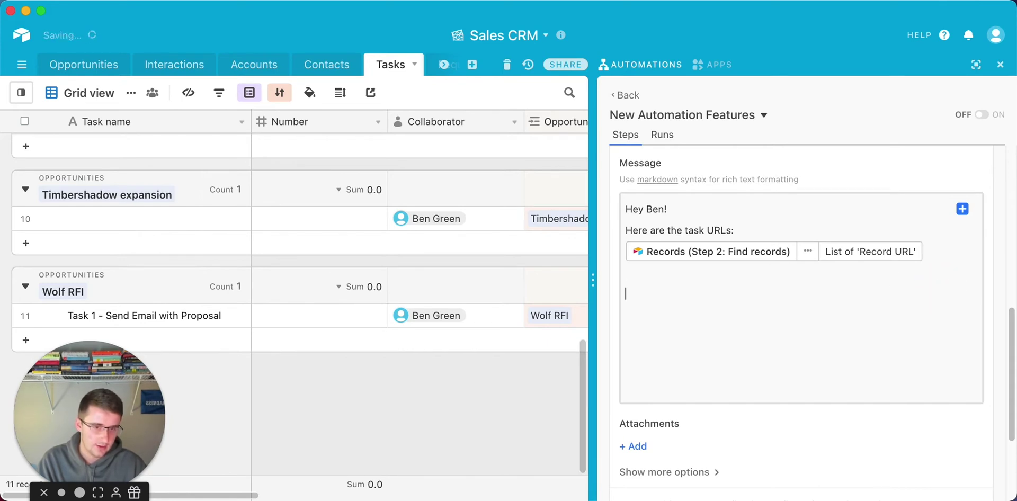
pyautogui.write('H')
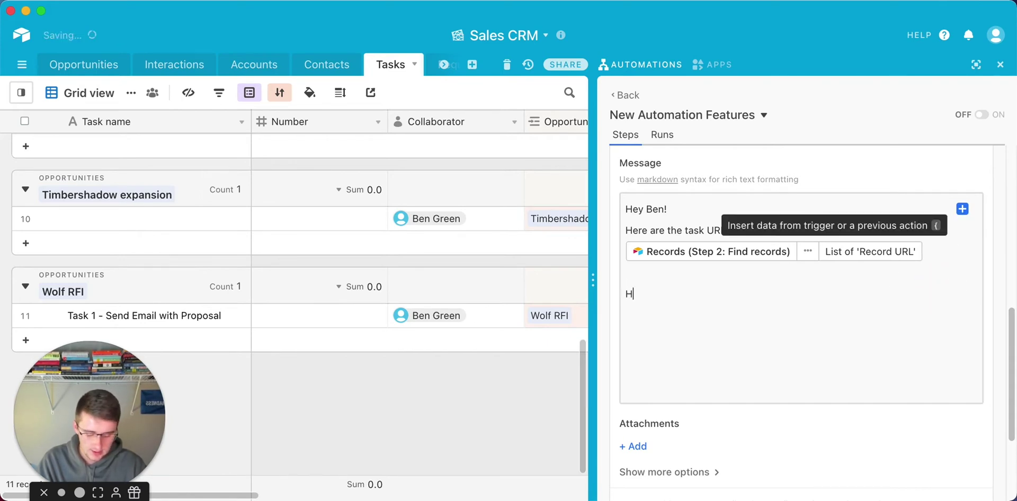
pyautogui.write('ere are the ')
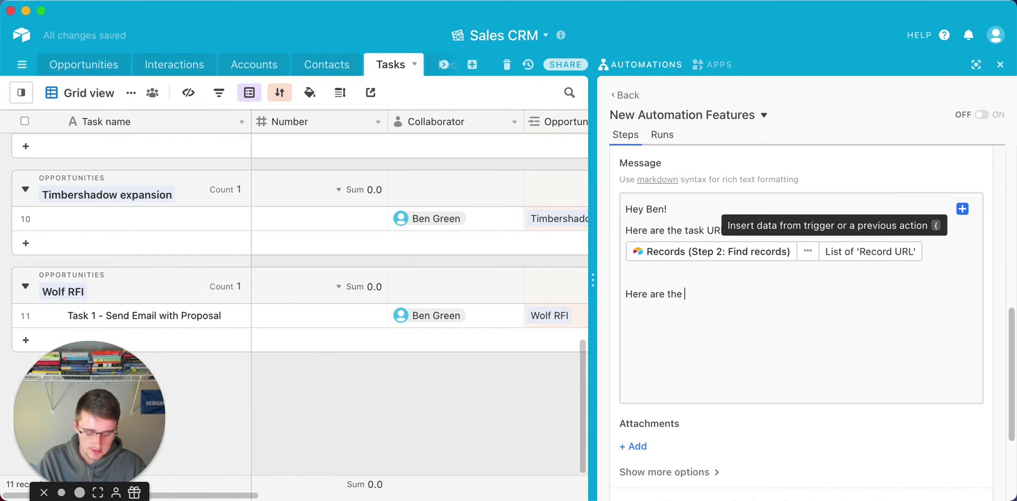
pyautogui.write('Task Names:')
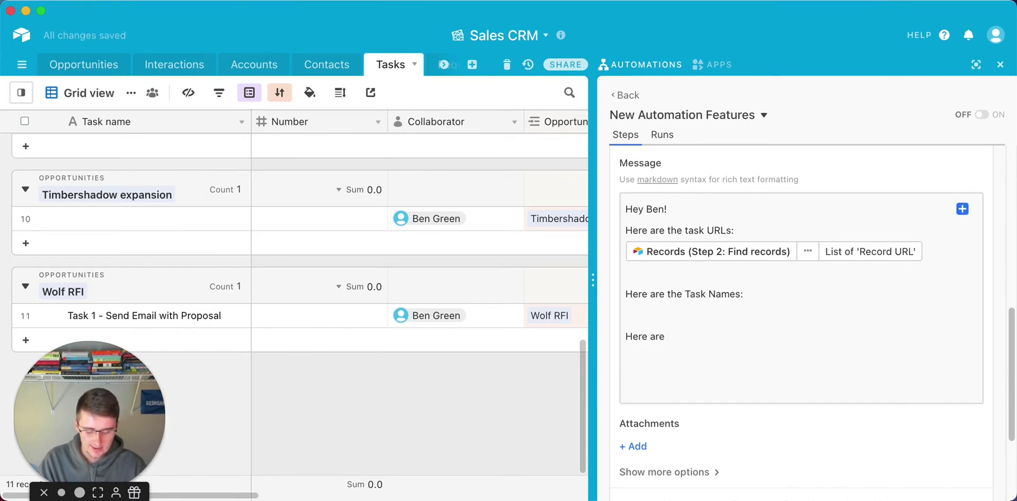
pyautogui.write('the ')
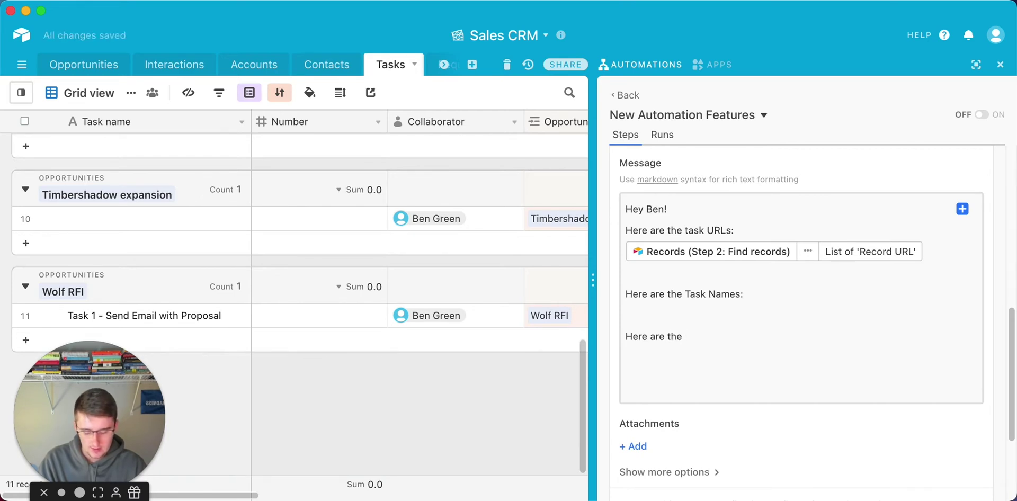
pyautogui.write('Clients')
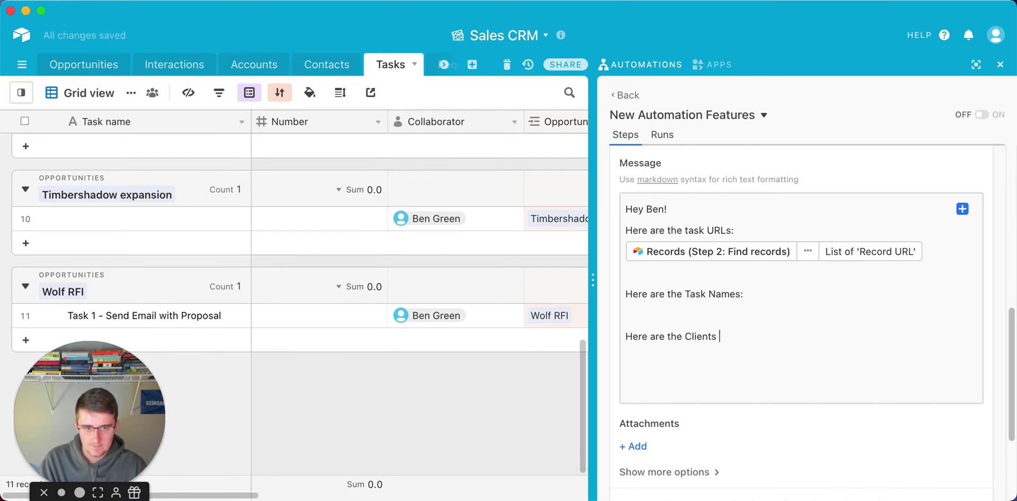
pyautogui.press('BackSpace')
pyautogui.press('BackSpace')
pyautogui.press('BackSpace')
pyautogui.press('BackSpace')
pyautogui.press('BackSpace')
pyautogui.press('BackSpace')
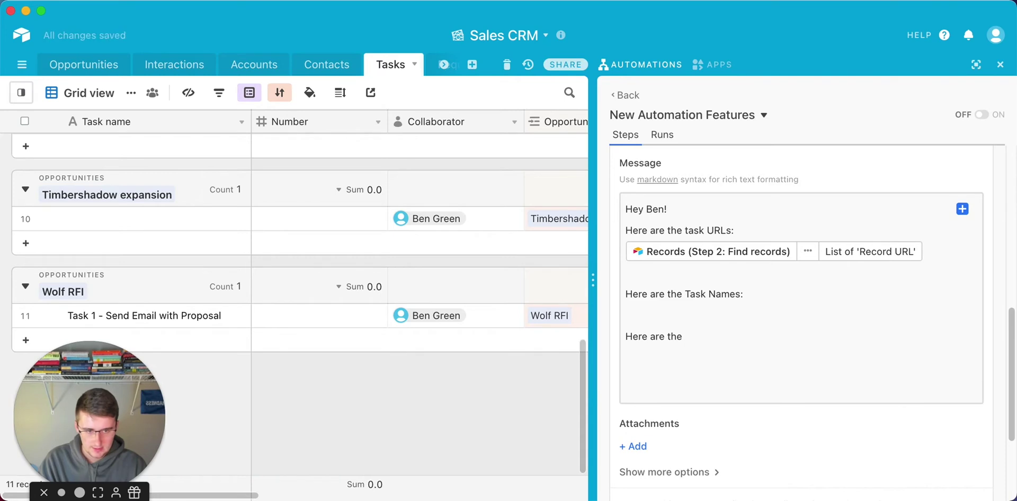
pyautogui.write('A')
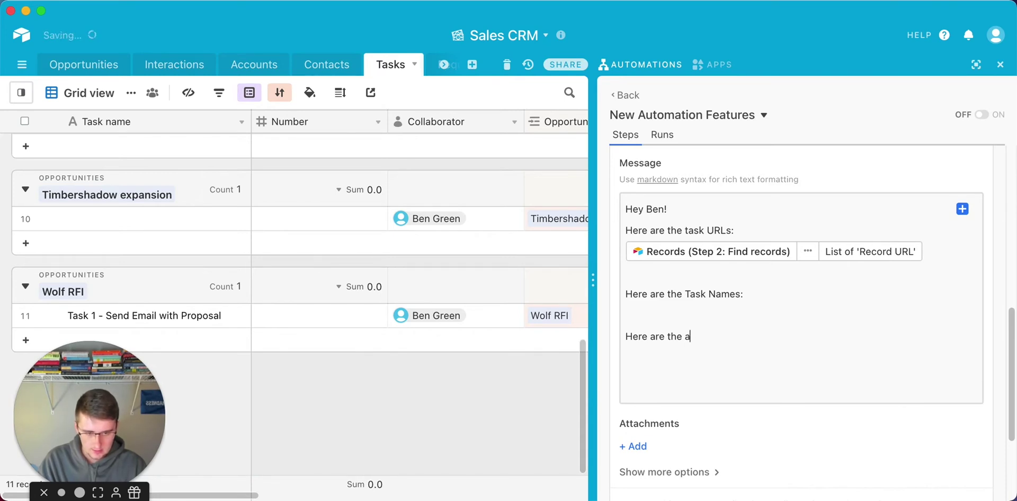
pyautogui.press('BackSpace')
pyautogui.write('associated opportunites:')
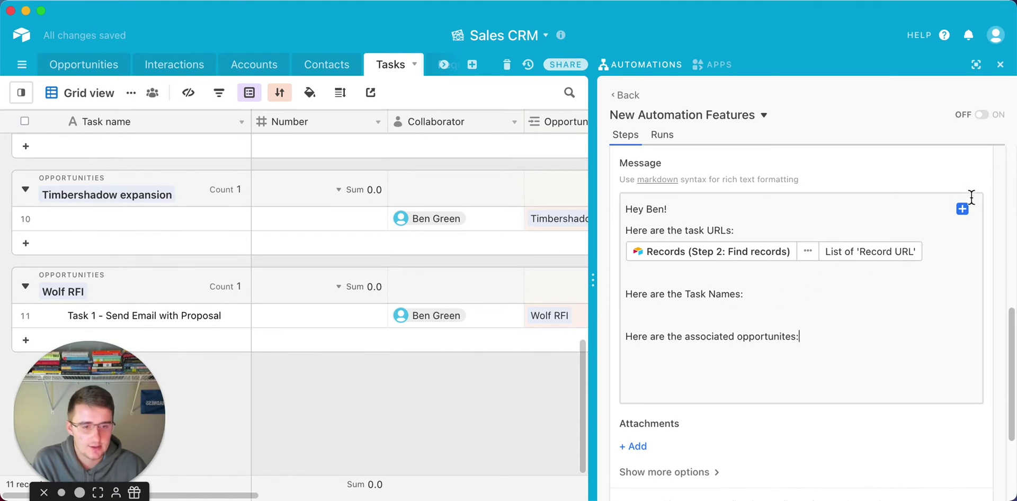
# Browse the found records' field values in the Message field's insert picker.
pyautogui.click(799, 305)
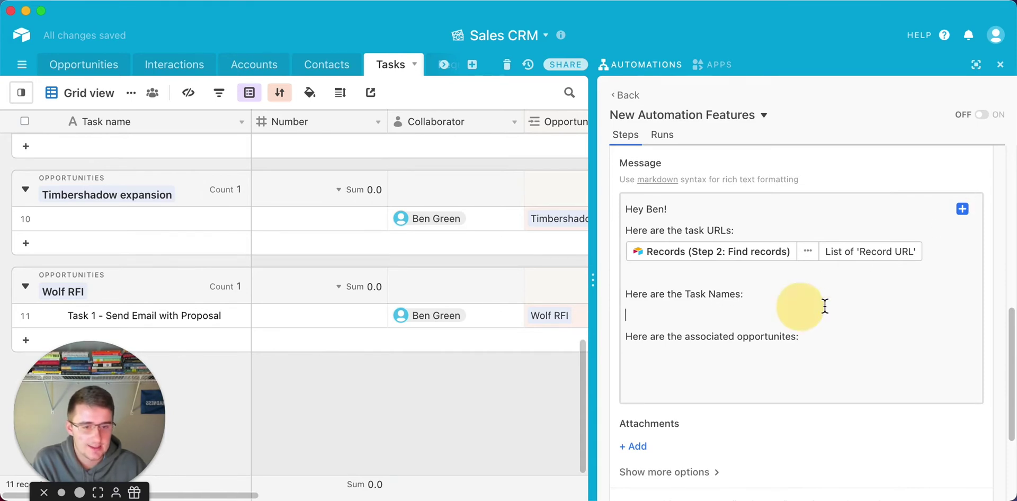
pyautogui.click(963, 208)
pyautogui.click(945, 286)
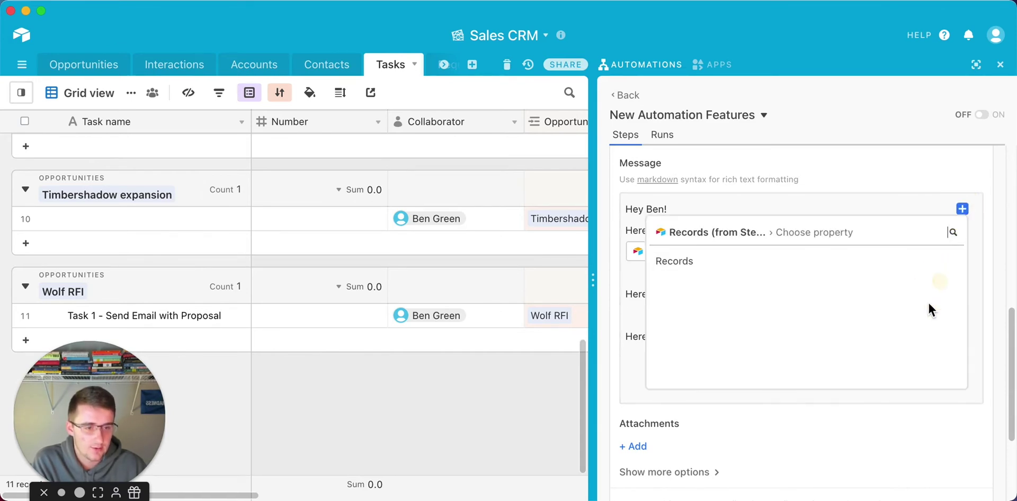
pyautogui.click(947, 258)
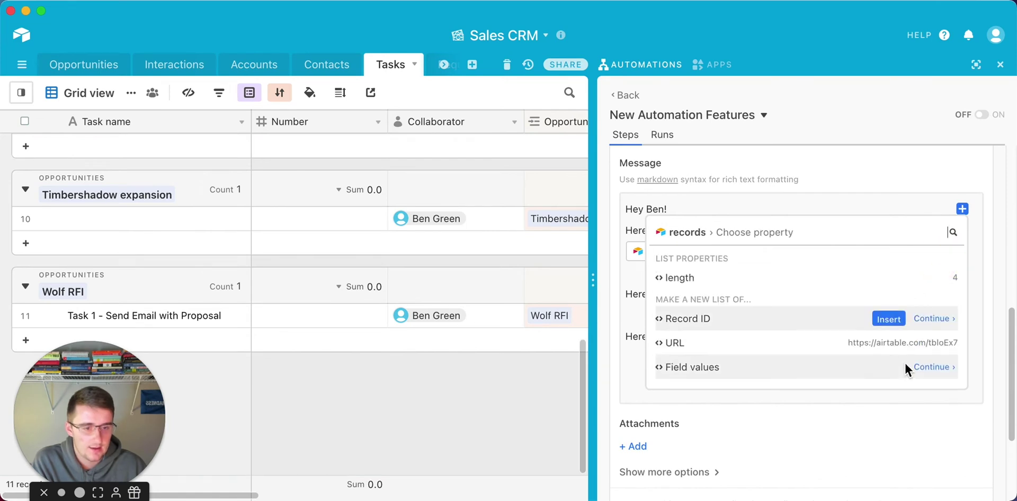
pyautogui.click(927, 367)
pyautogui.click(830, 302)
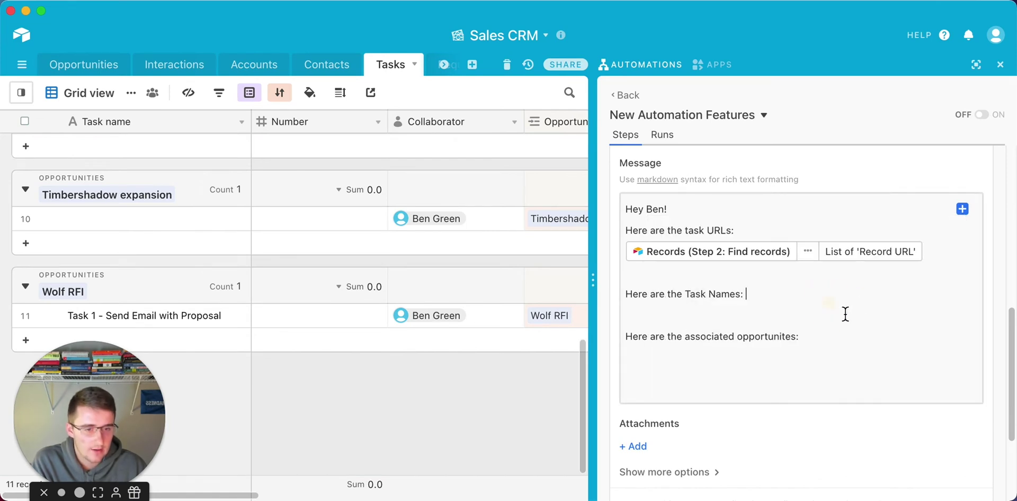
# Insert the found records' Task name values under the Task Names line.
pyautogui.click(845, 310)
pyautogui.click(963, 211)
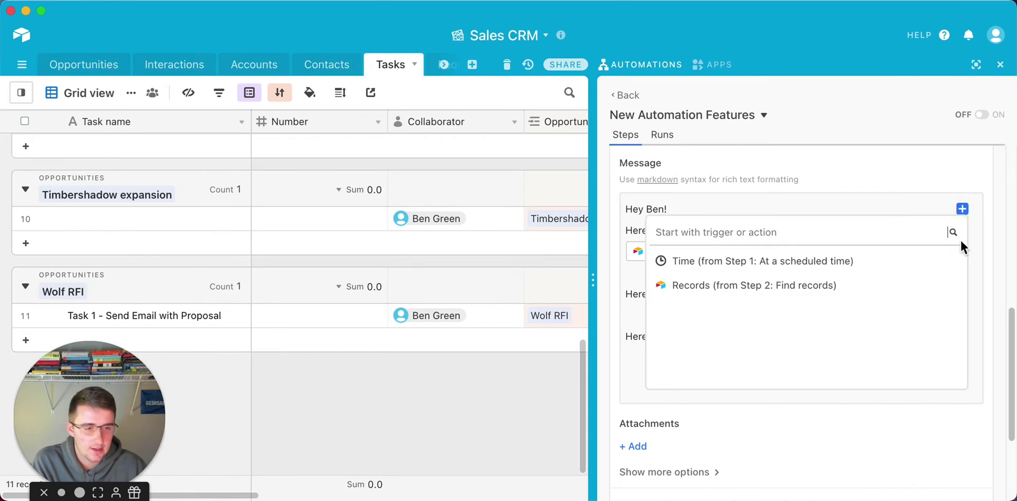
pyautogui.click(924, 289)
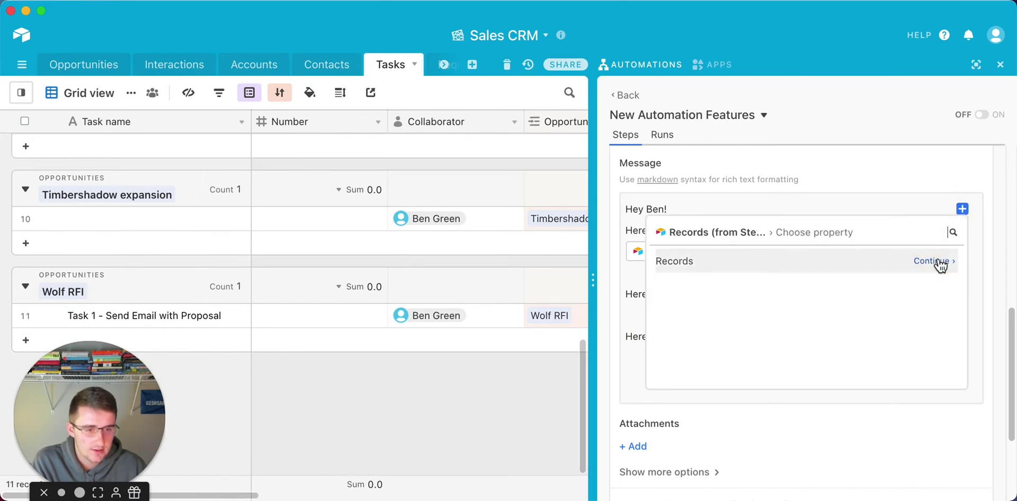
pyautogui.click(937, 261)
pyautogui.click(921, 371)
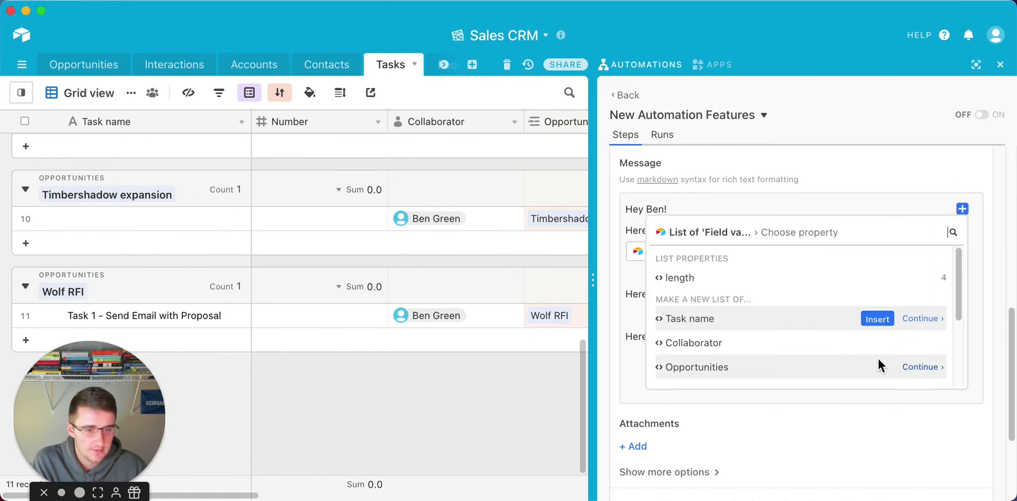
pyautogui.click(875, 320)
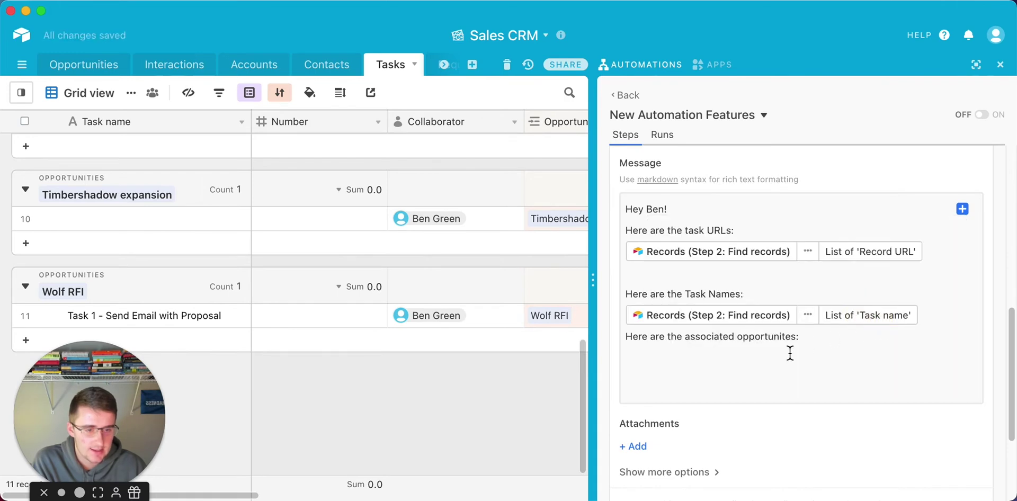
pyautogui.click(958, 320)
pyautogui.press('Return')
# Insert the linked Opportunities' Name values under the associated-opportunities line.
pyautogui.click(906, 379)
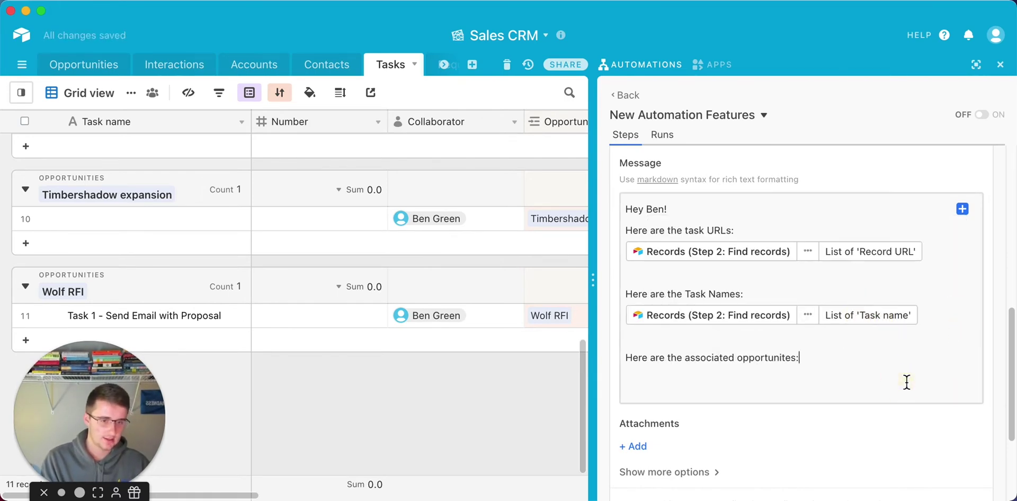
pyautogui.press('Return')
pyautogui.click(963, 209)
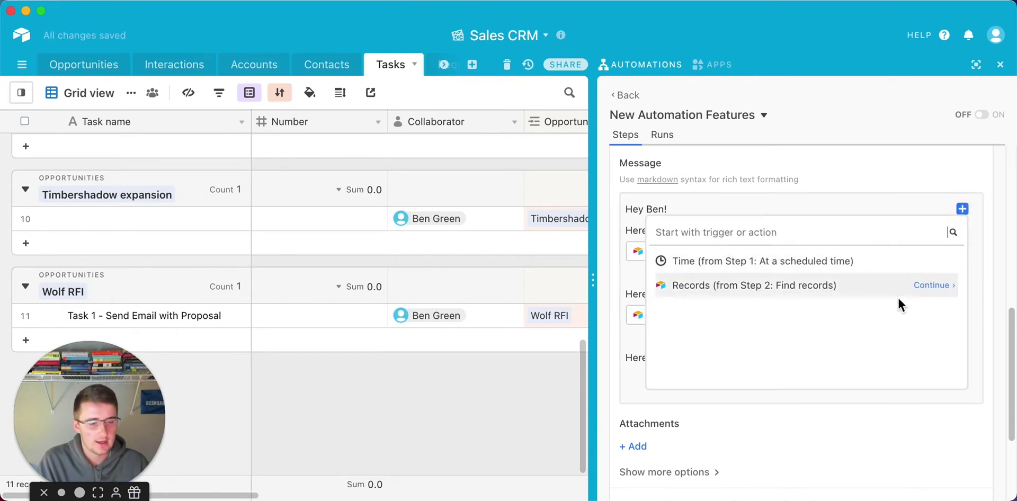
pyautogui.click(932, 286)
pyautogui.click(940, 262)
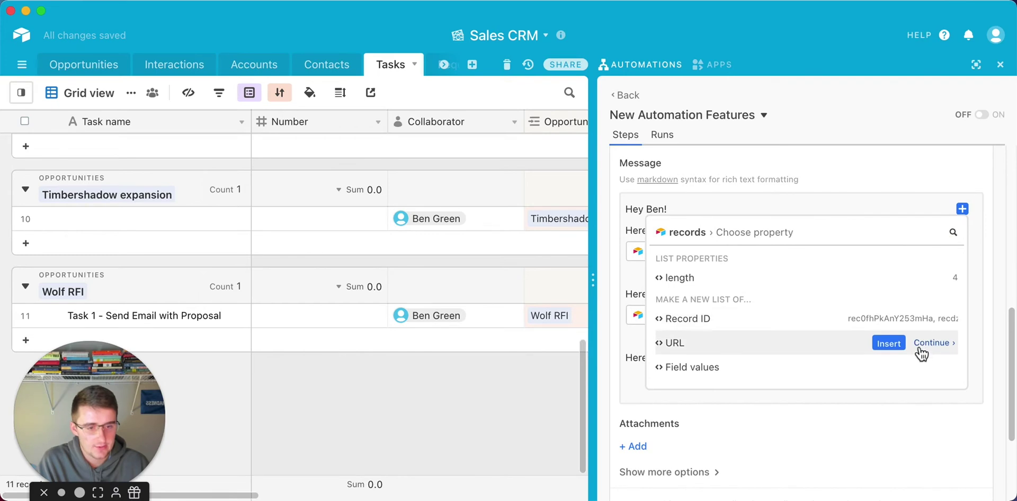
pyautogui.click(932, 367)
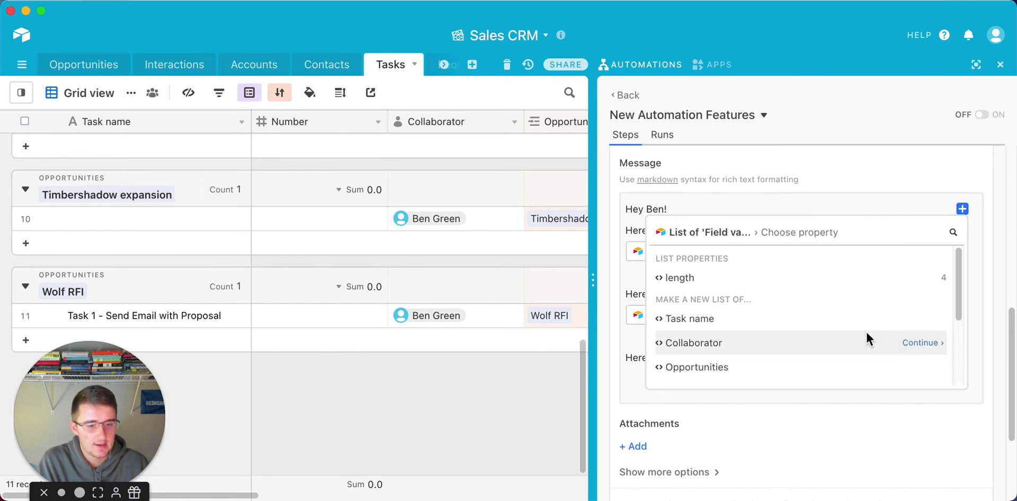
pyautogui.scroll(-3, 868, 341)
pyautogui.scroll(-1, 867, 339)
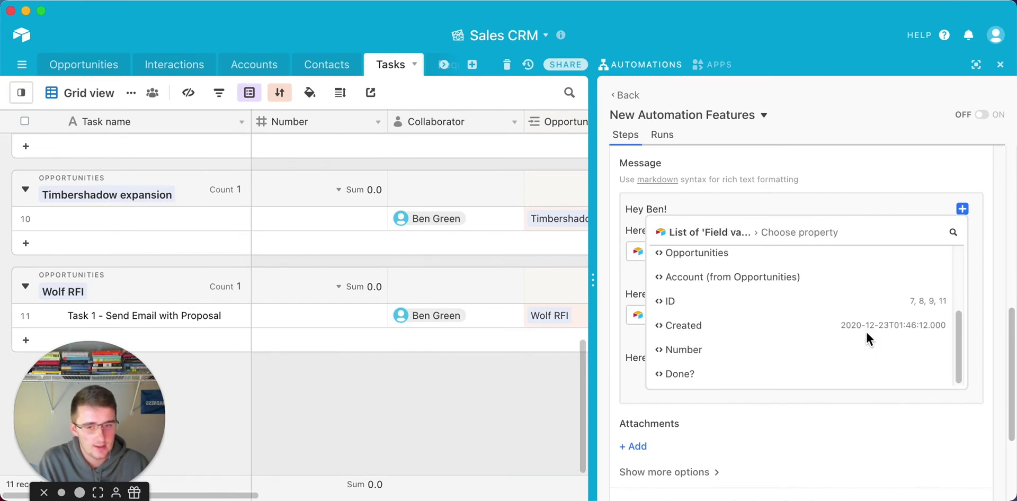
pyautogui.scroll(5, 868, 339)
pyautogui.scroll(-3, 867, 336)
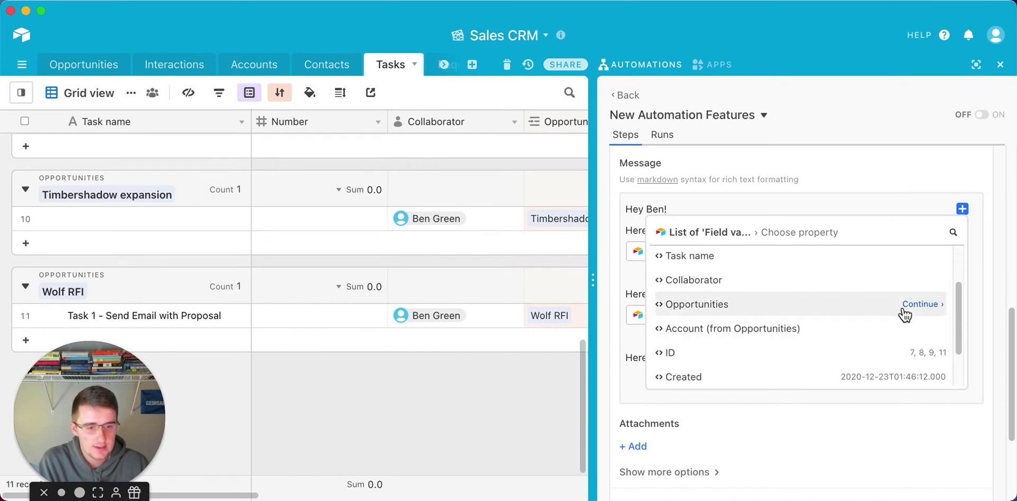
pyautogui.click(928, 307)
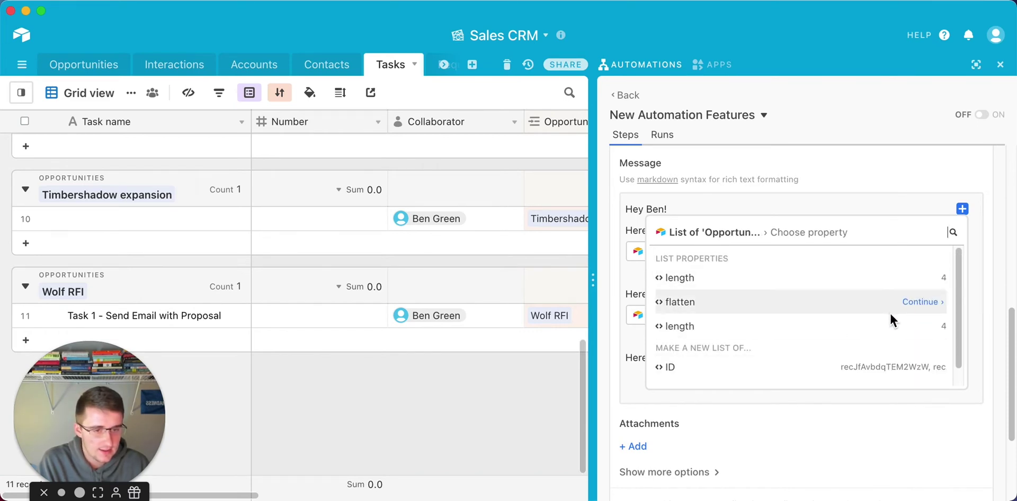
pyautogui.scroll(-1, 878, 294)
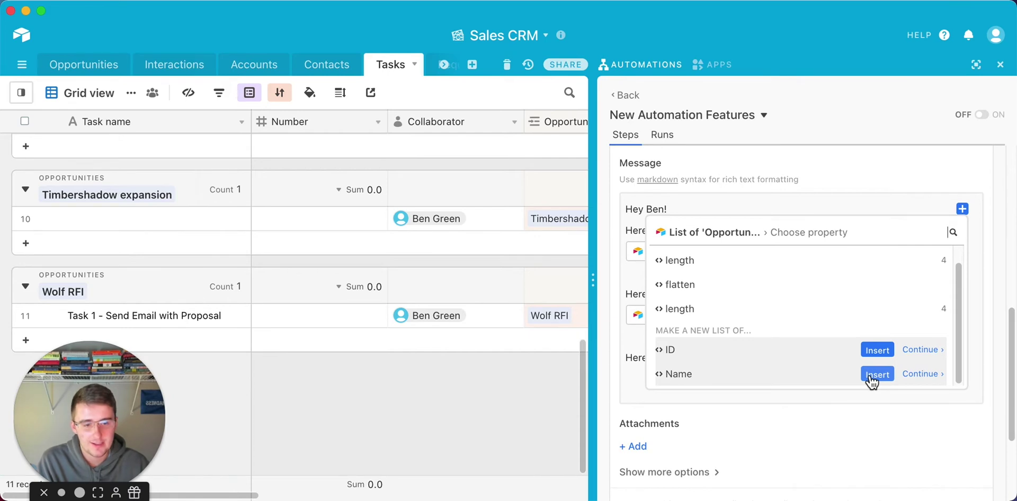
pyautogui.click(871, 376)
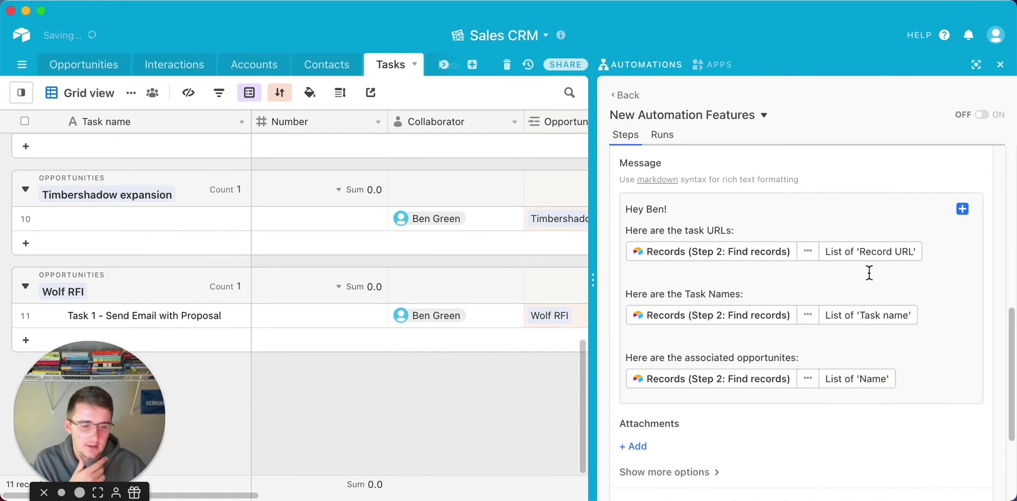
pyautogui.scroll(-3, 803, 275)
pyautogui.scroll(4, 735, 382)
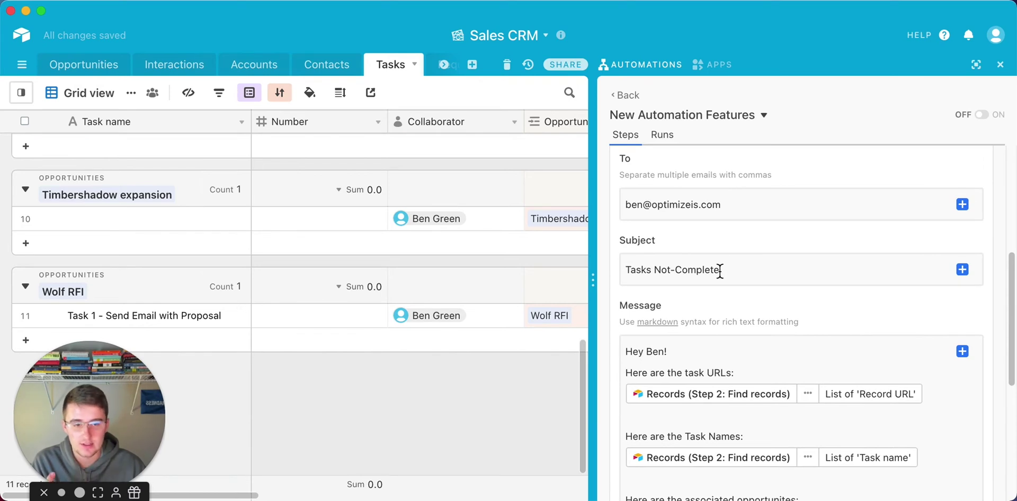
pyautogui.scroll(-3, 720, 270)
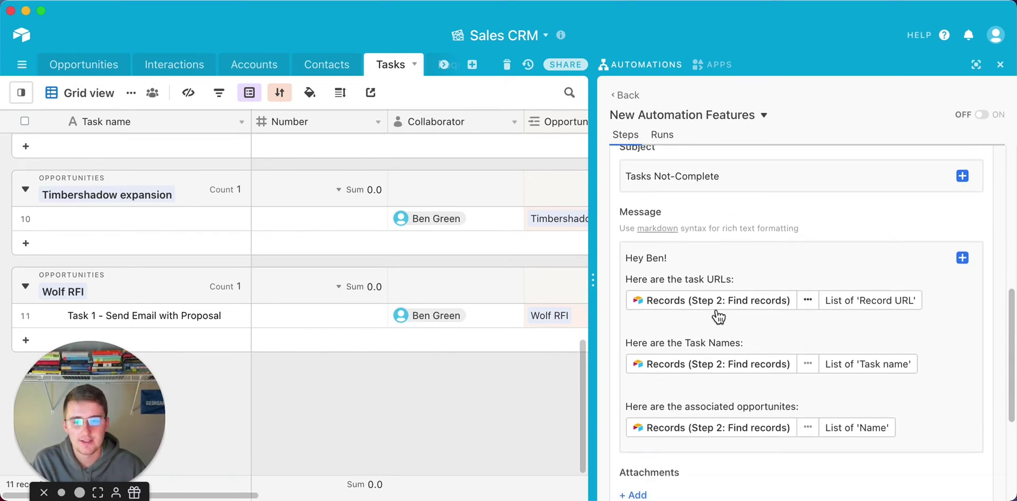
pyautogui.scroll(15, 718, 317)
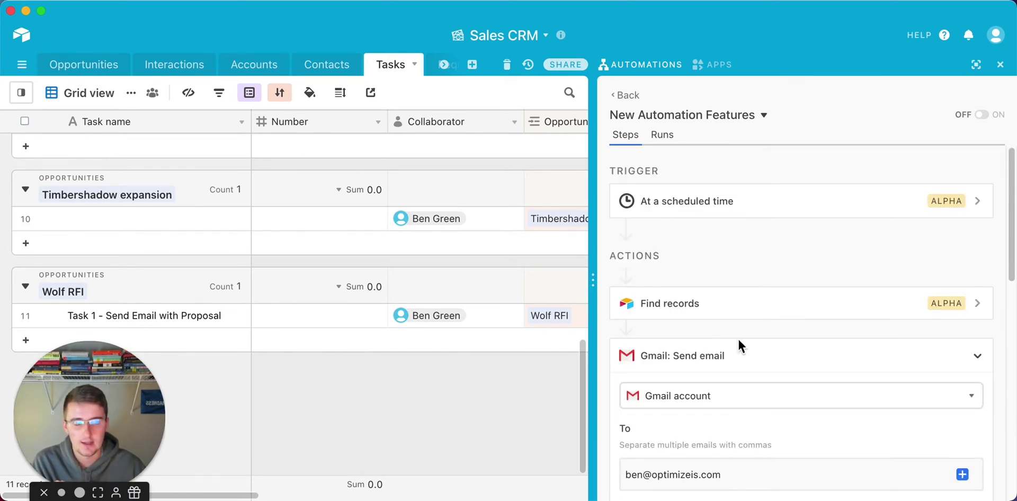
pyautogui.scroll(-15, 739, 338)
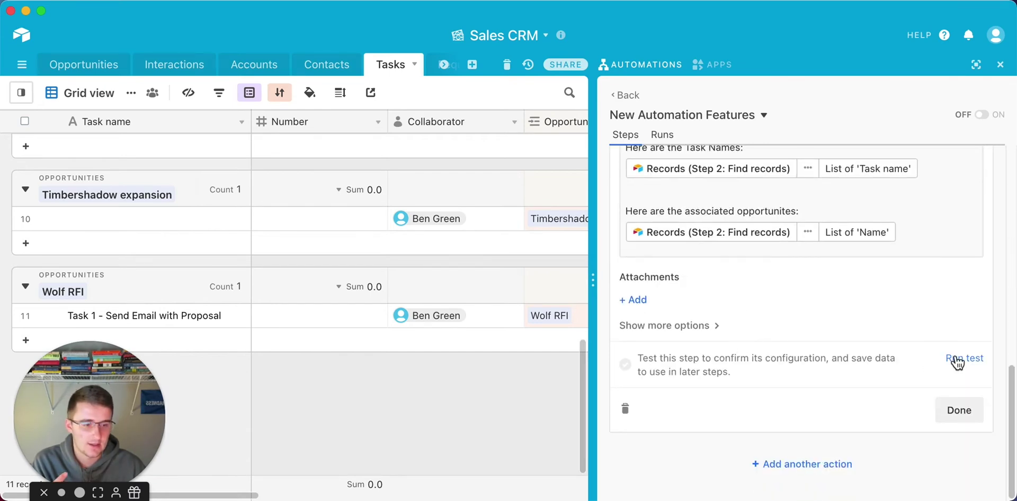
# Run the test for the Gmail send-email step.
pyautogui.click(960, 359)
pyautogui.scroll(5, 816, 311)
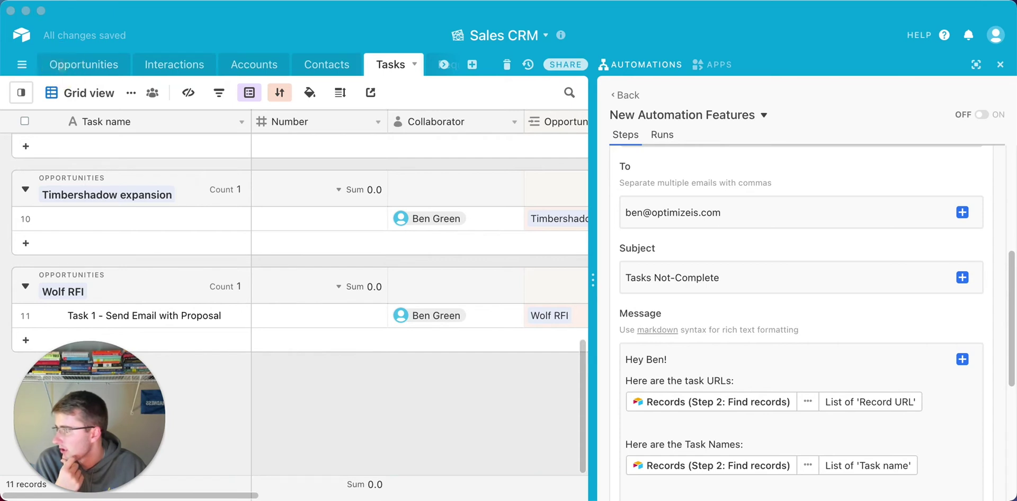
pyautogui.scroll(-5, 659, 271)
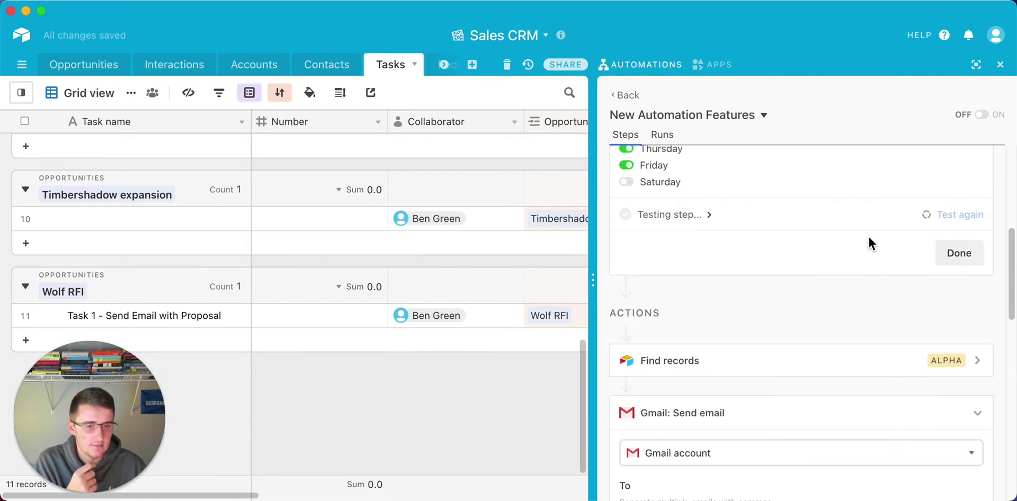
# Re-test the Find records step, then re-test the Gmail step.
pyautogui.click(819, 363)
pyautogui.scroll(-6, 859, 376)
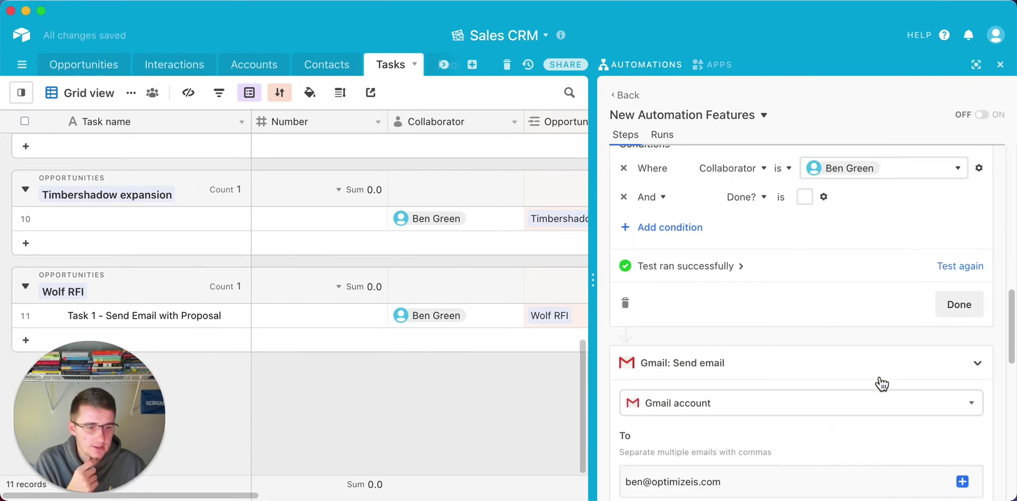
pyautogui.click(954, 265)
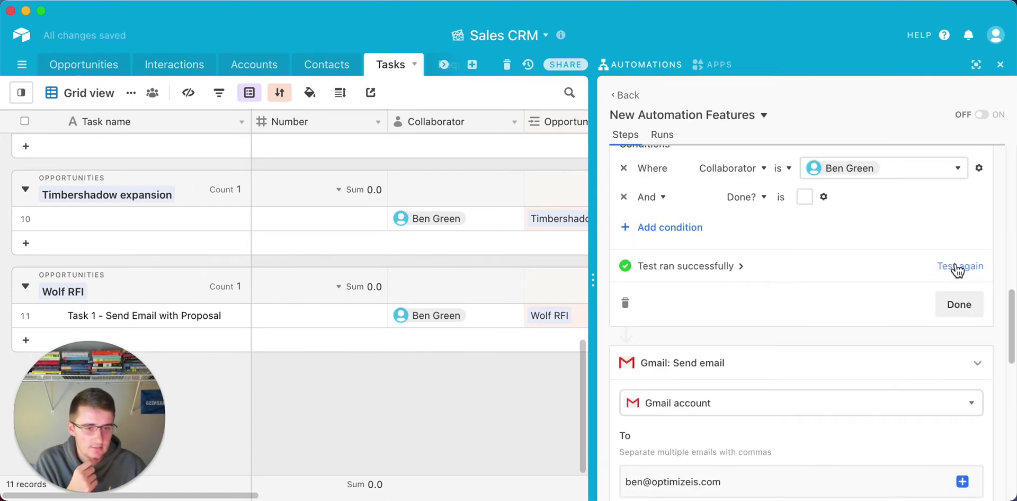
pyautogui.scroll(-8, 954, 262)
pyautogui.scroll(-2, 954, 261)
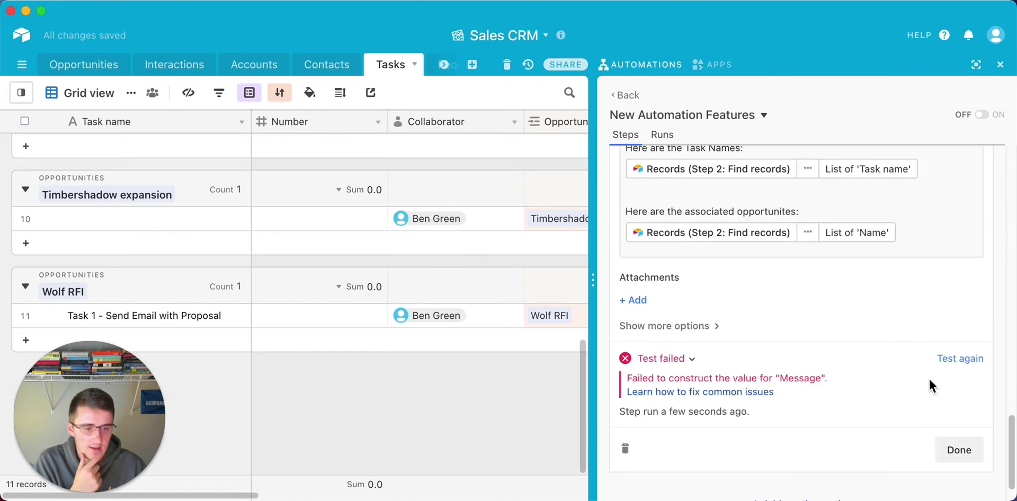
pyautogui.click(959, 360)
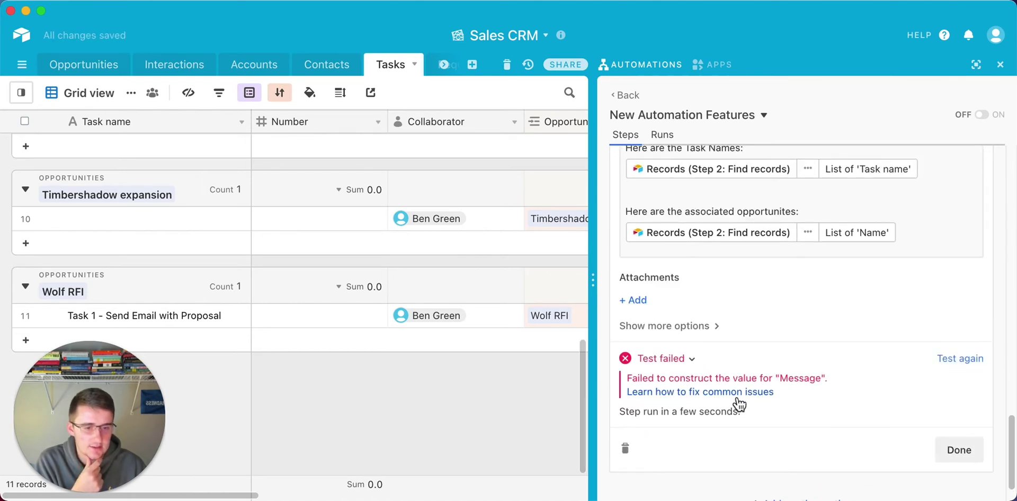
pyautogui.scroll(2, 752, 373)
pyautogui.scroll(1, 753, 376)
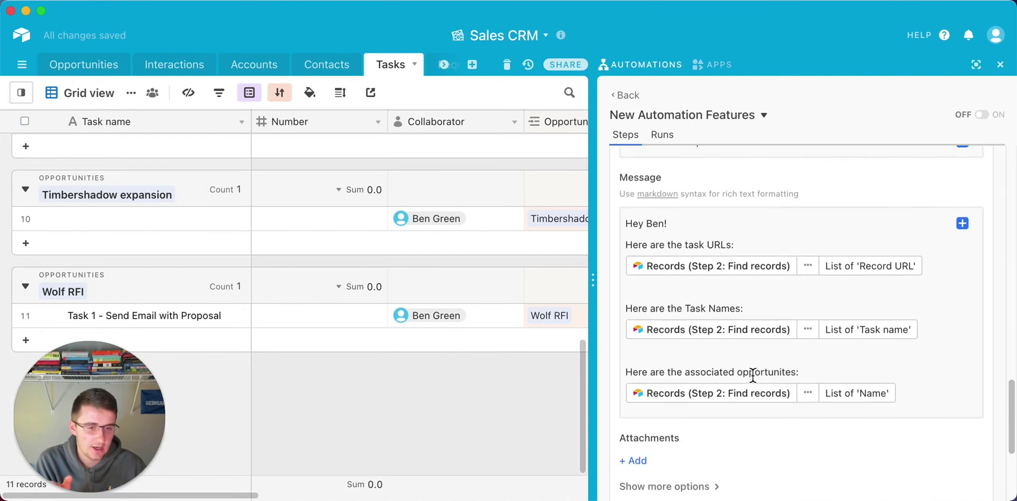
# Delete the opportunity Name and Task name list tokens from the message.
pyautogui.click(931, 401)
pyautogui.press('BackSpace')
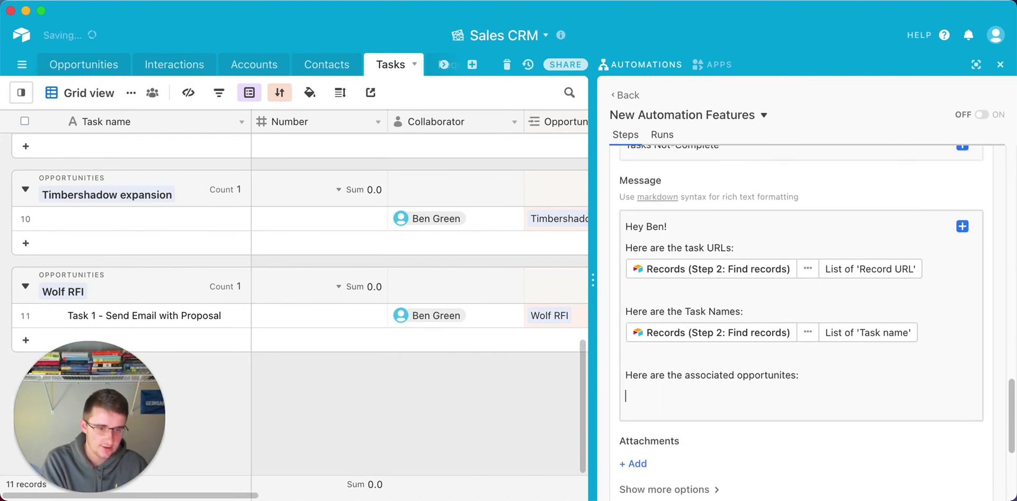
pyautogui.click(924, 334)
pyautogui.press('BackSpace')
# Rerun the send-email step's test.
pyautogui.scroll(2, 943, 336)
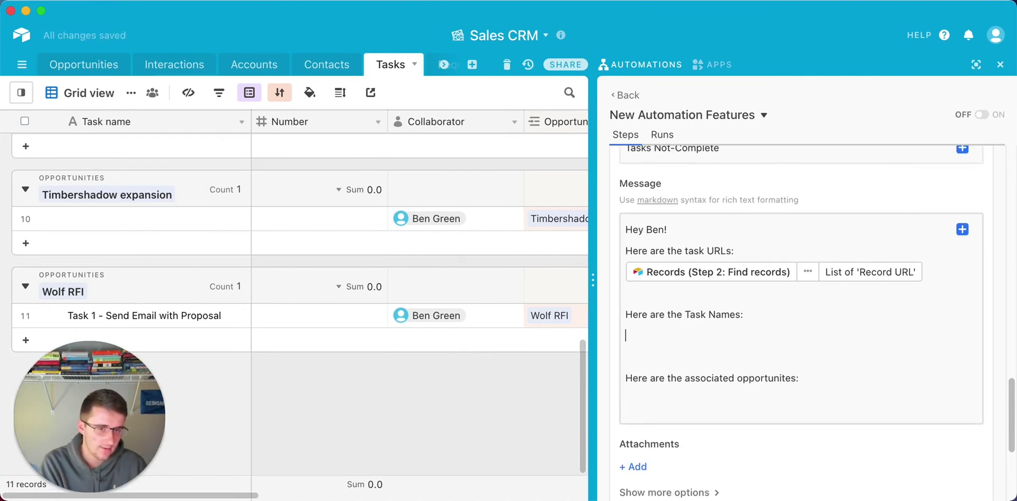
pyautogui.scroll(-5, 974, 348)
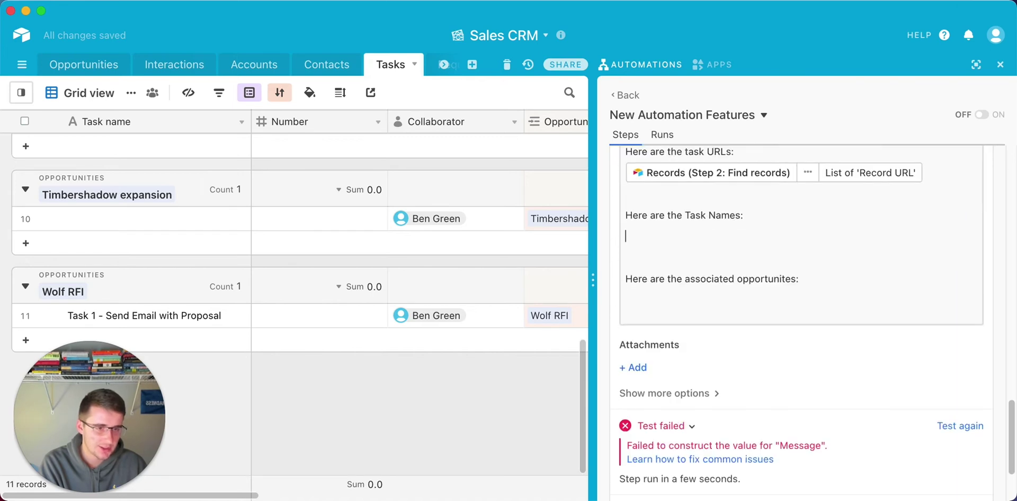
pyautogui.click(973, 346)
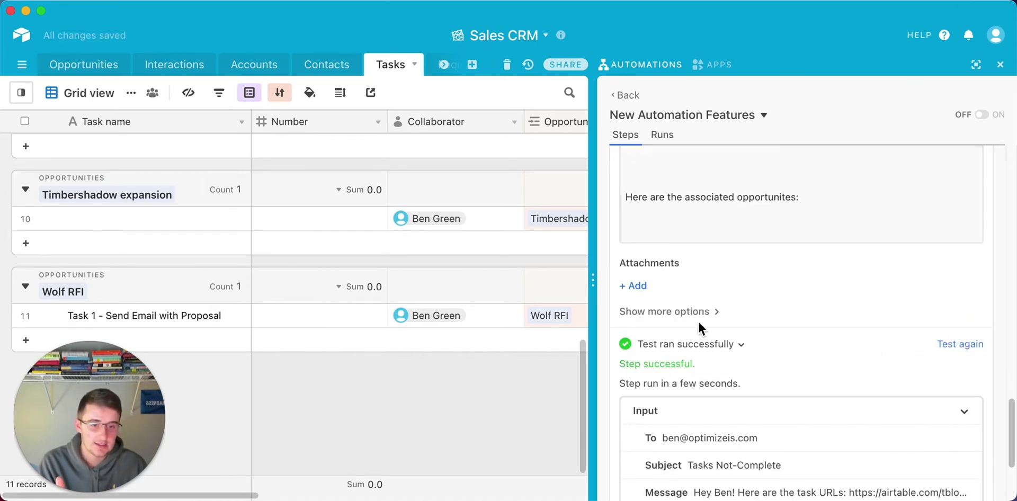
pyautogui.scroll(3, 698, 320)
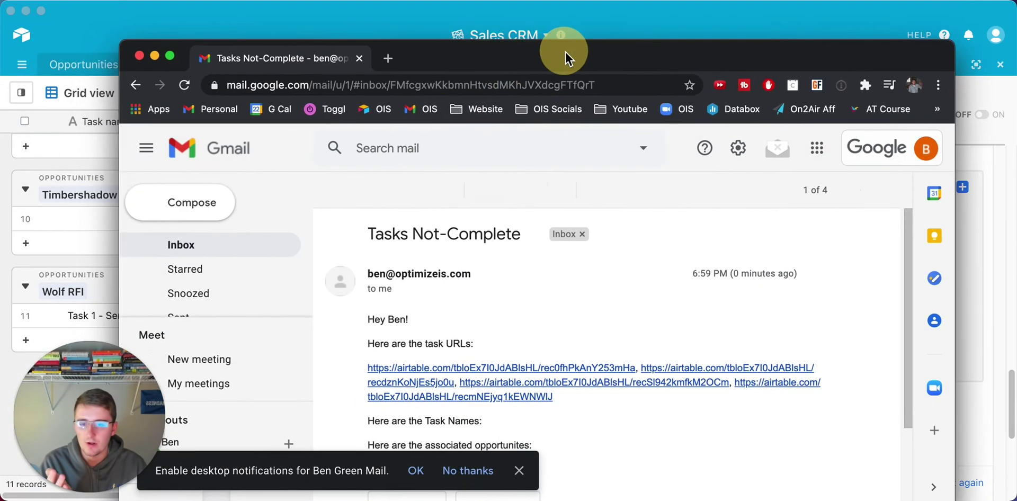
# Review the task URLs in the Tasks Not-Complete test email, then close the Gmail window.
pyautogui.moveTo(566, 52); pyautogui.dragTo(546, 14)
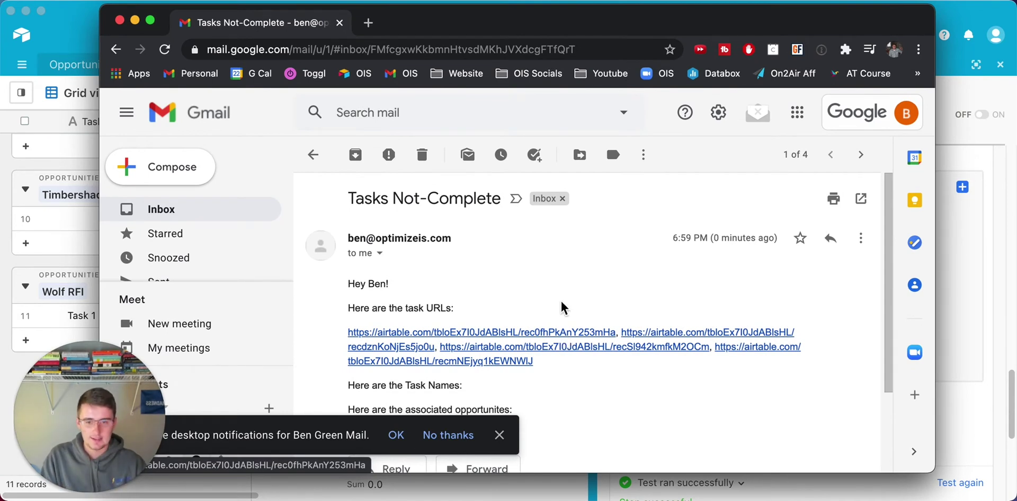
pyautogui.scroll(-1, 561, 309)
pyautogui.scroll(-2, 678, 341)
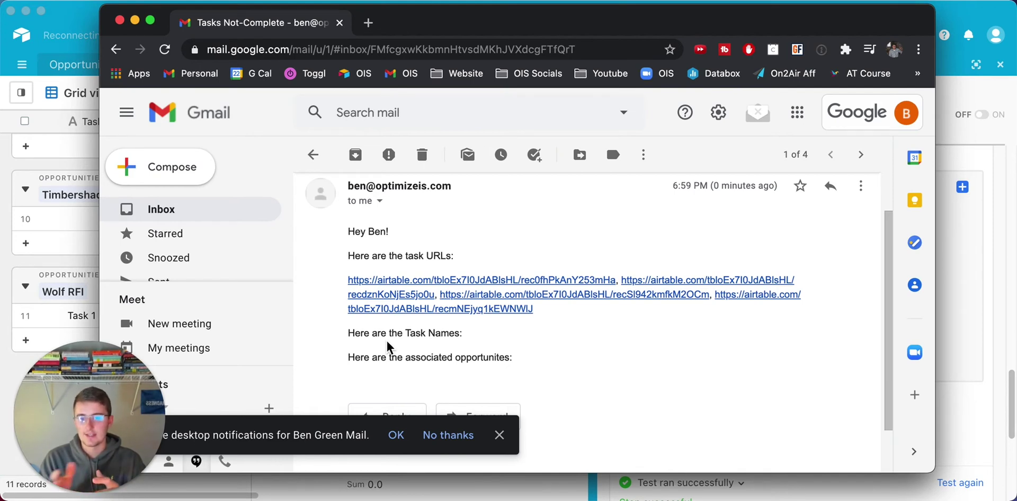
pyautogui.click(120, 20)
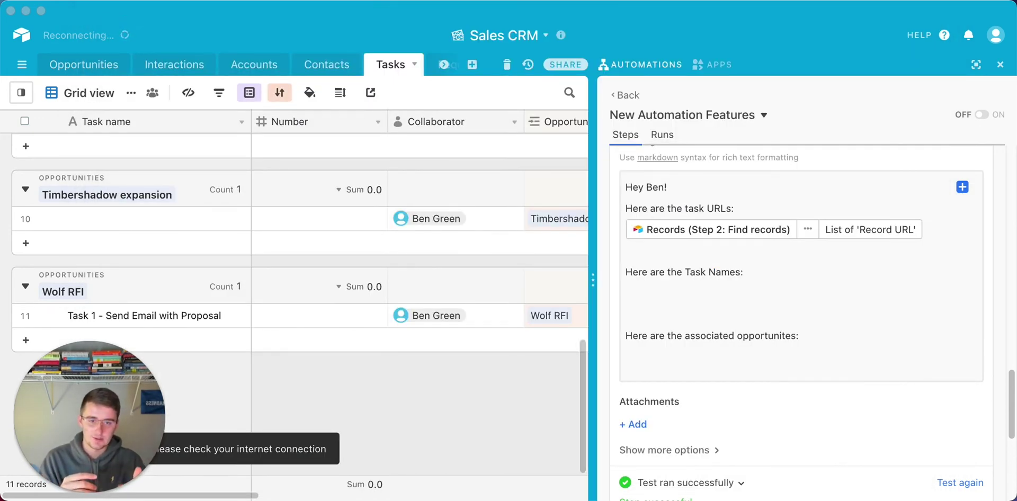
# Scroll back to the scheduled-time trigger and switch to the Opportunities table.
pyautogui.scroll(10, 270, 268)
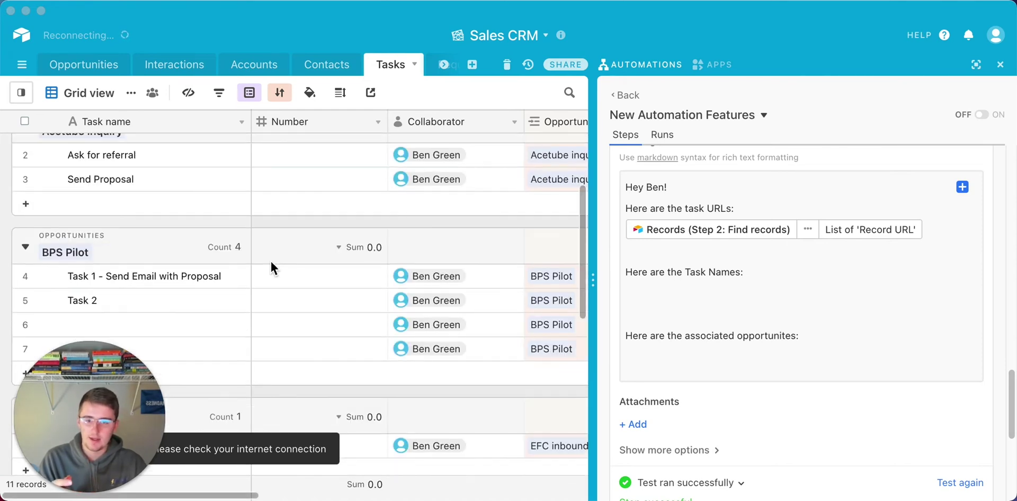
pyautogui.scroll(8, 925, 358)
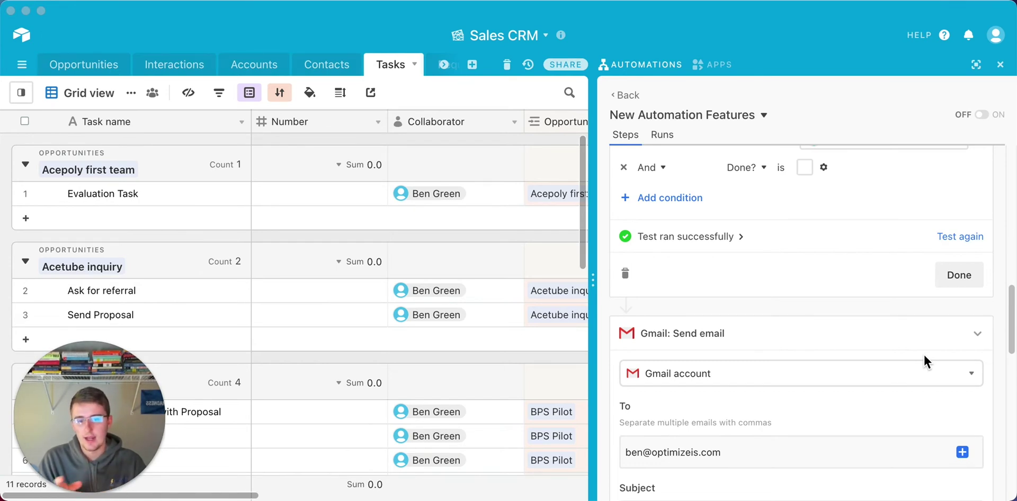
pyautogui.scroll(10, 923, 353)
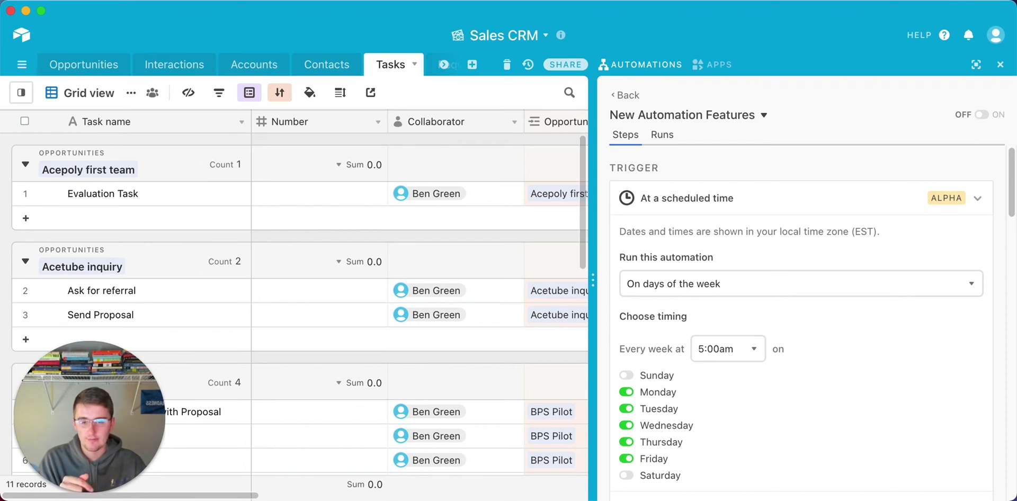
pyautogui.moveTo(23, 105)
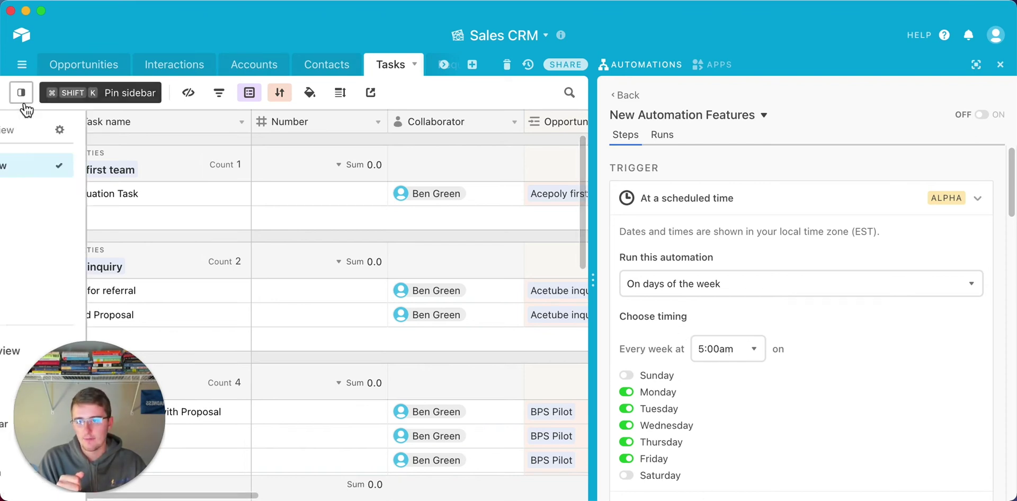
pyautogui.click(97, 74)
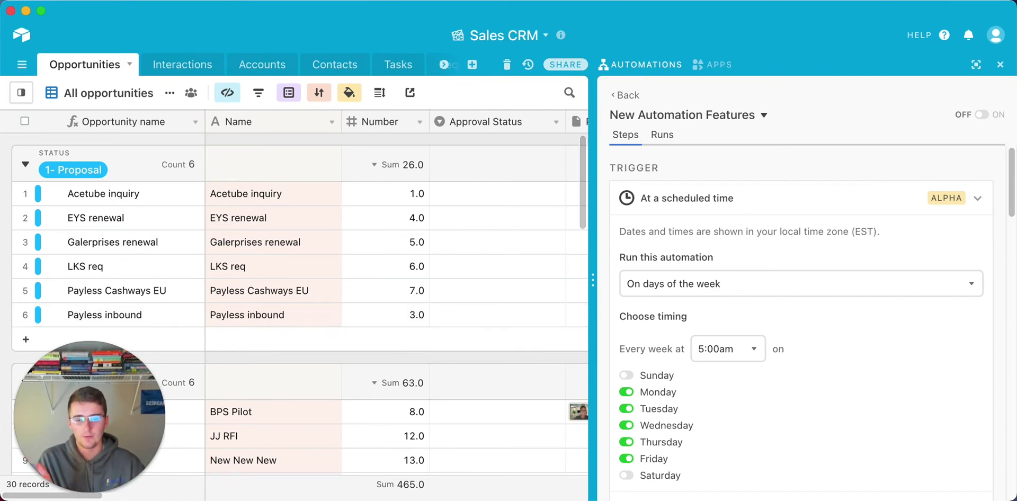
pyautogui.scroll(-1, 898, 344)
pyautogui.scroll(-15, 897, 341)
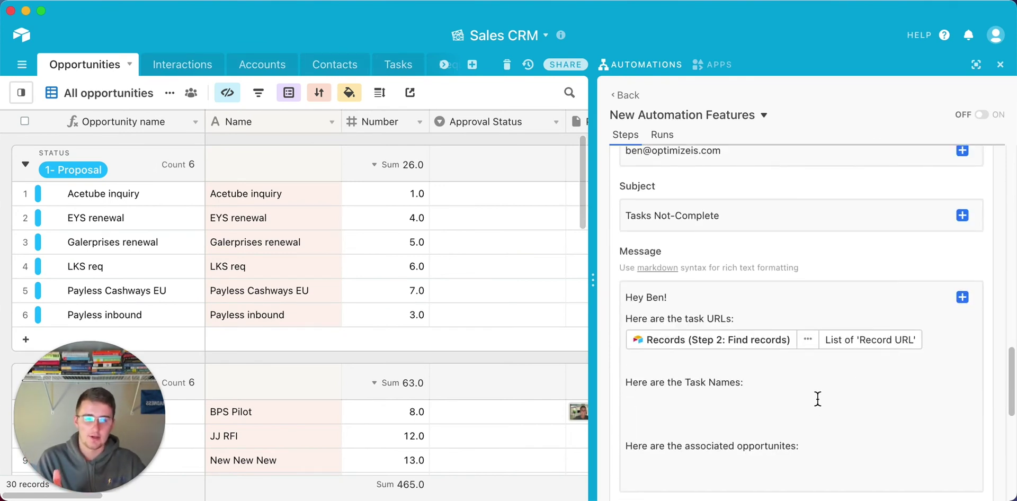
pyautogui.scroll(3, 818, 398)
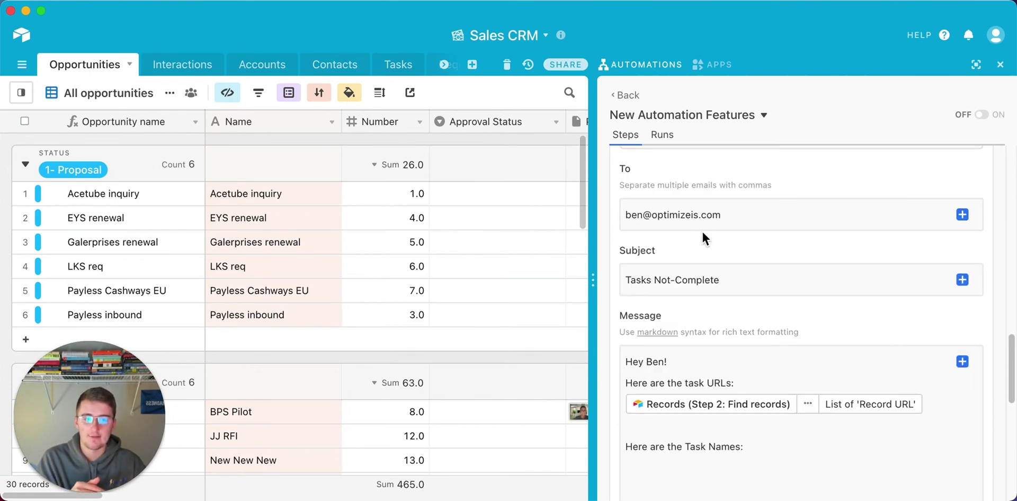
pyautogui.scroll(-2, 703, 233)
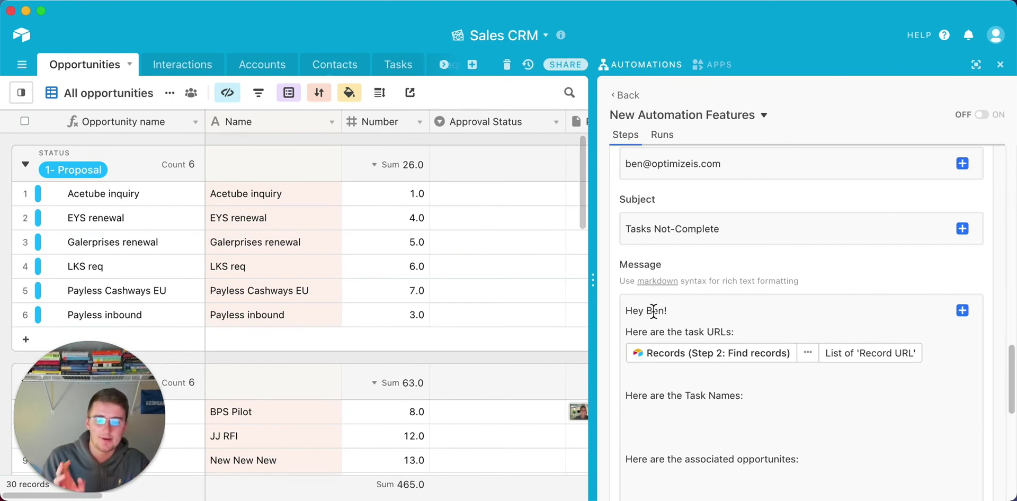
pyautogui.scroll(5, 654, 311)
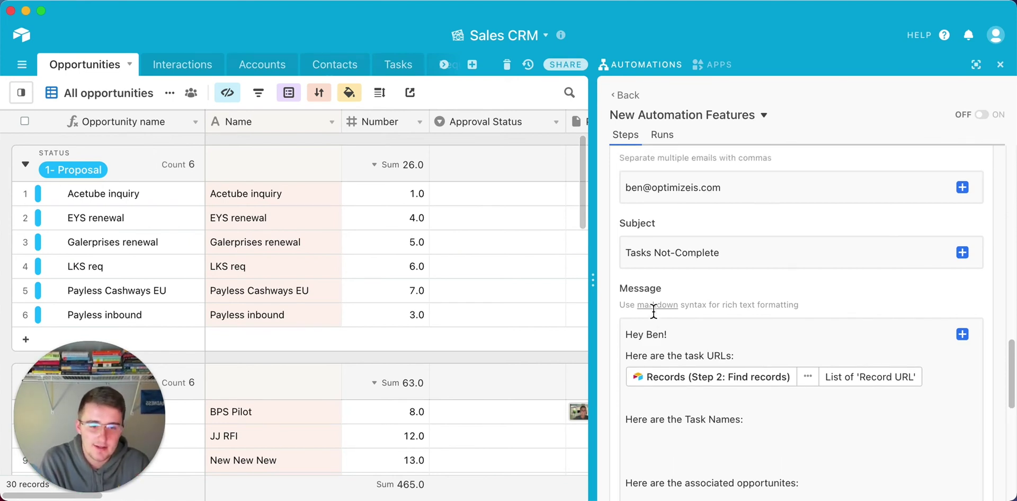
pyautogui.scroll(10, 656, 318)
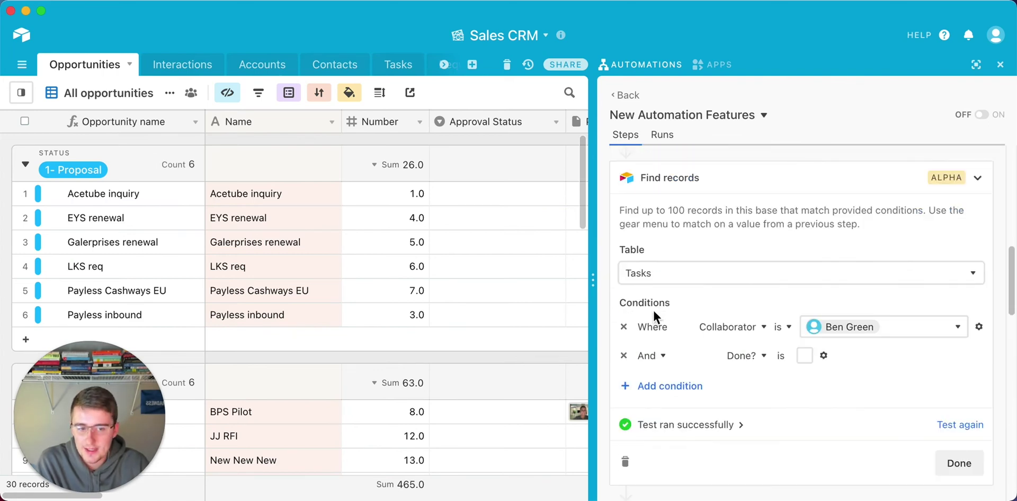
pyautogui.scroll(4, 655, 317)
pyautogui.scroll(-1, 655, 317)
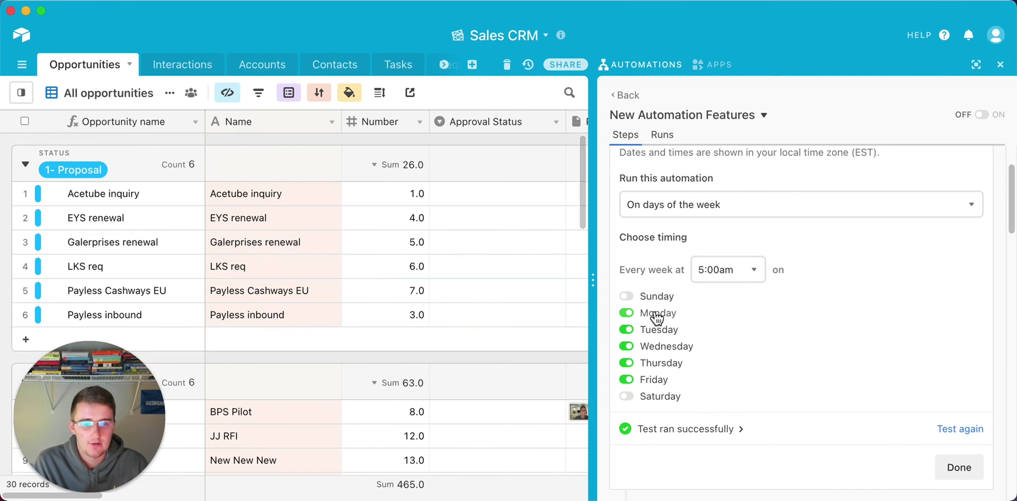
# Make the trigger run at regular intervals, every 15 Minutes.
pyautogui.click(657, 210)
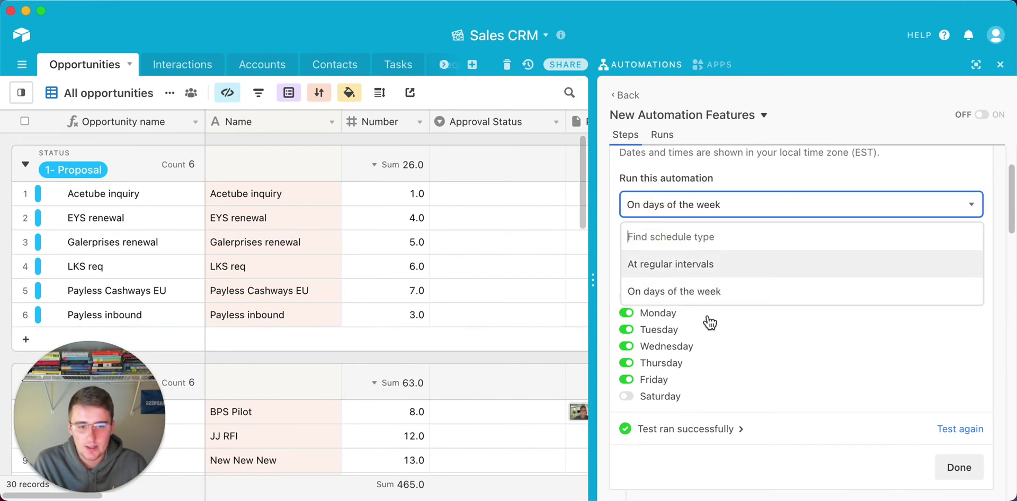
pyautogui.click(741, 263)
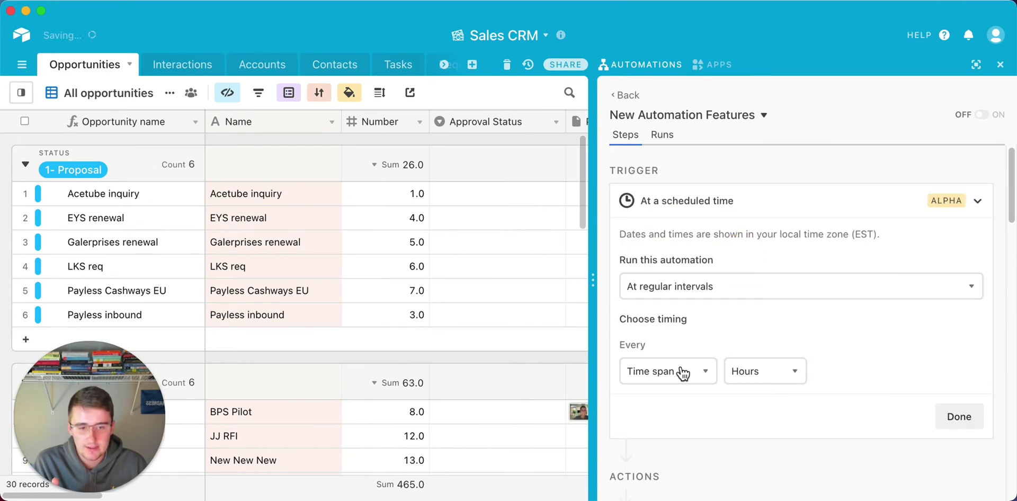
pyautogui.click(767, 374)
pyautogui.click(757, 430)
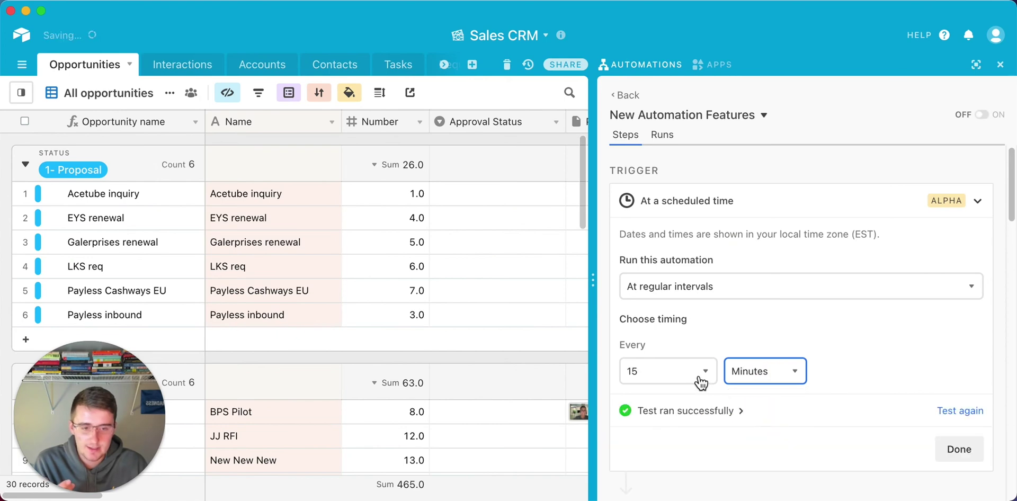
pyautogui.scroll(-5, 873, 390)
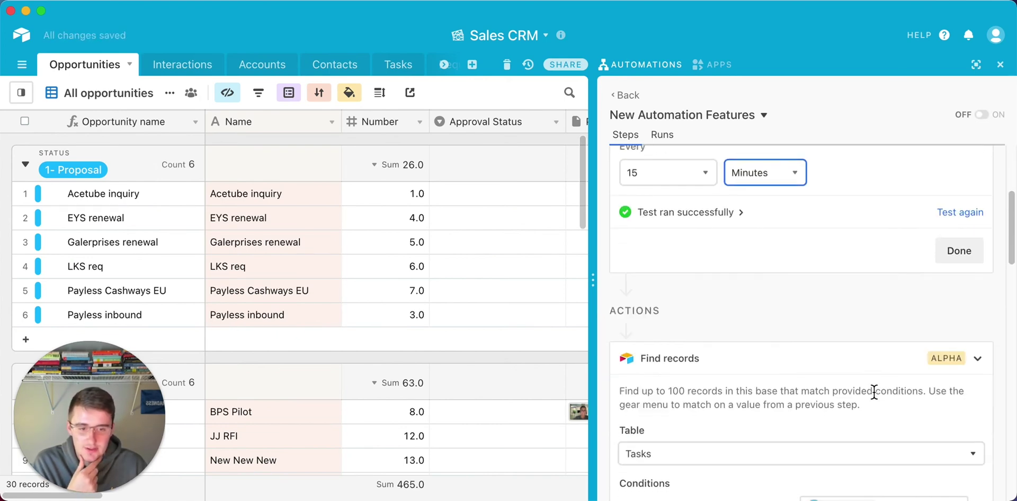
pyautogui.scroll(-5, 875, 392)
pyautogui.scroll(-2, 874, 392)
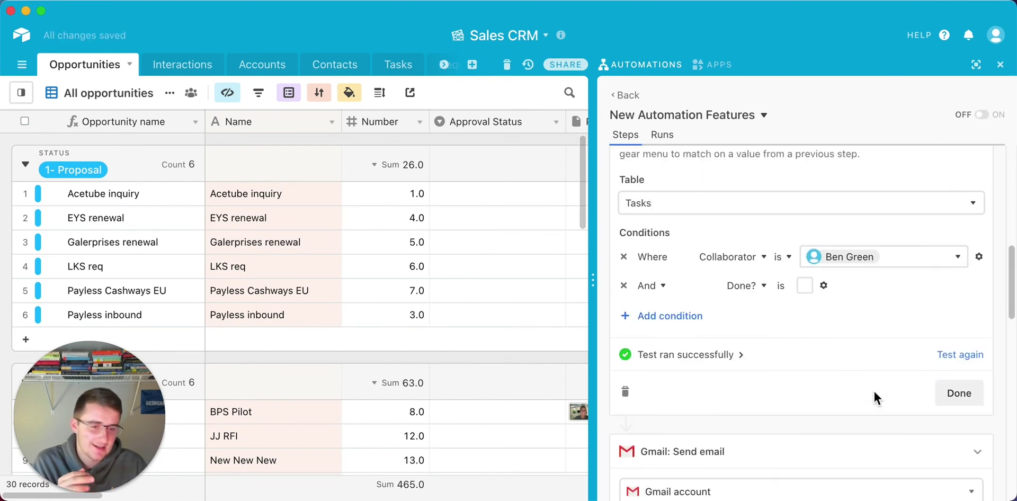
pyautogui.scroll(2, 873, 392)
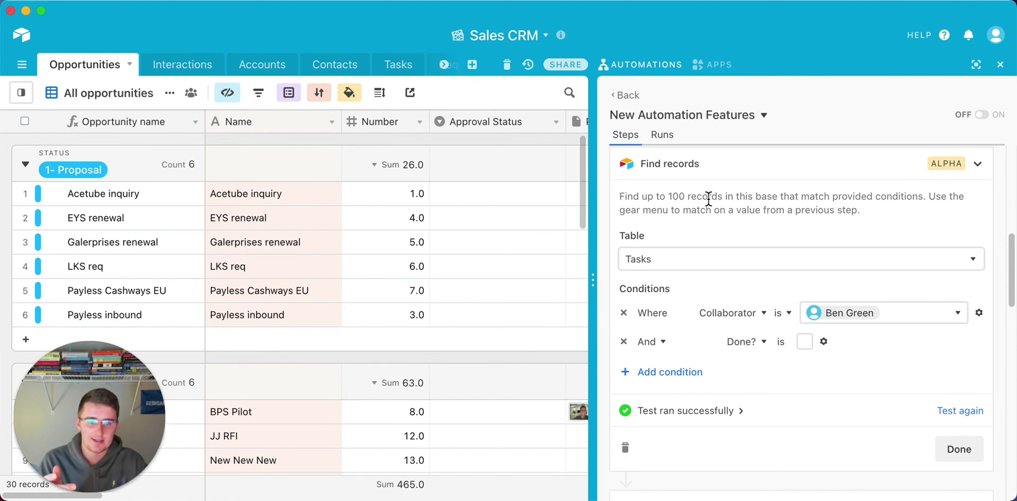
pyautogui.scroll(8, 709, 199)
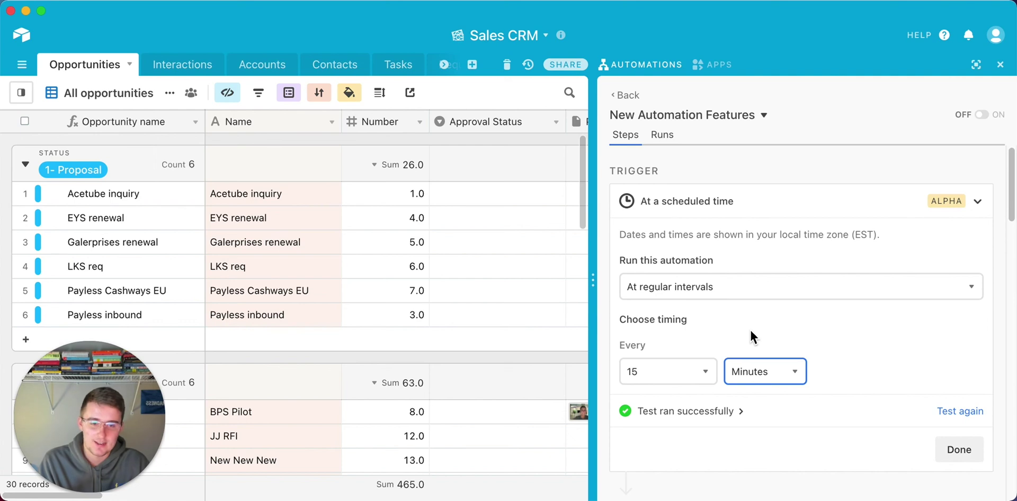
pyautogui.scroll(-6, 751, 332)
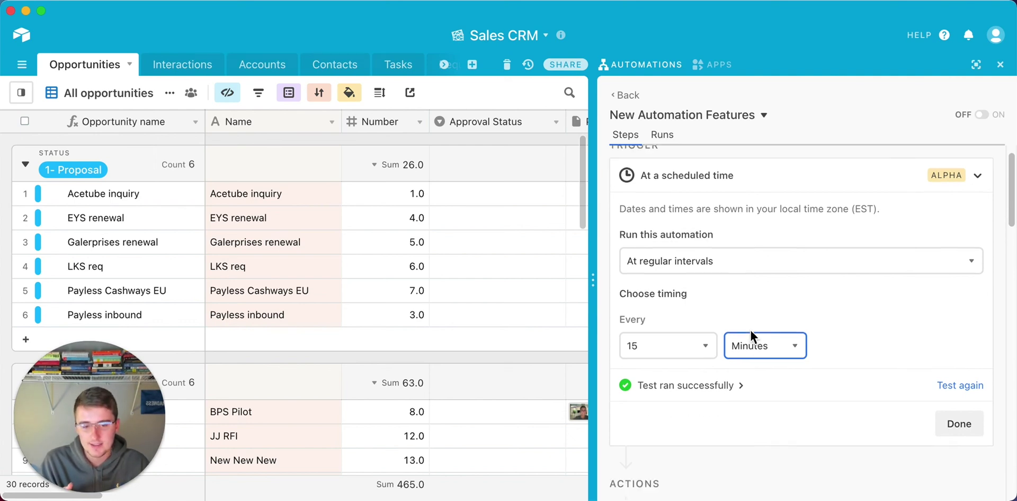